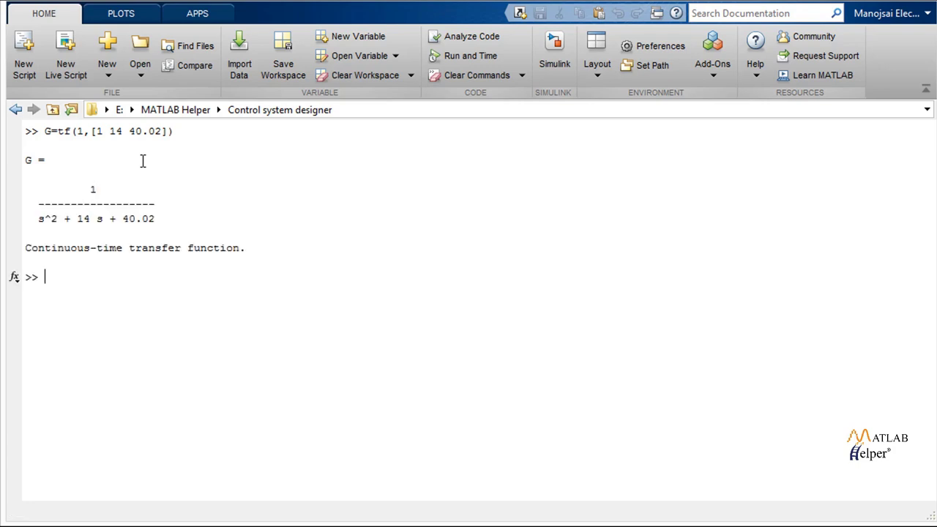
# Step: Launch the Control System Designer for plant G with the command controlSystemDesigner(G)
pyautogui.write('controlSys')
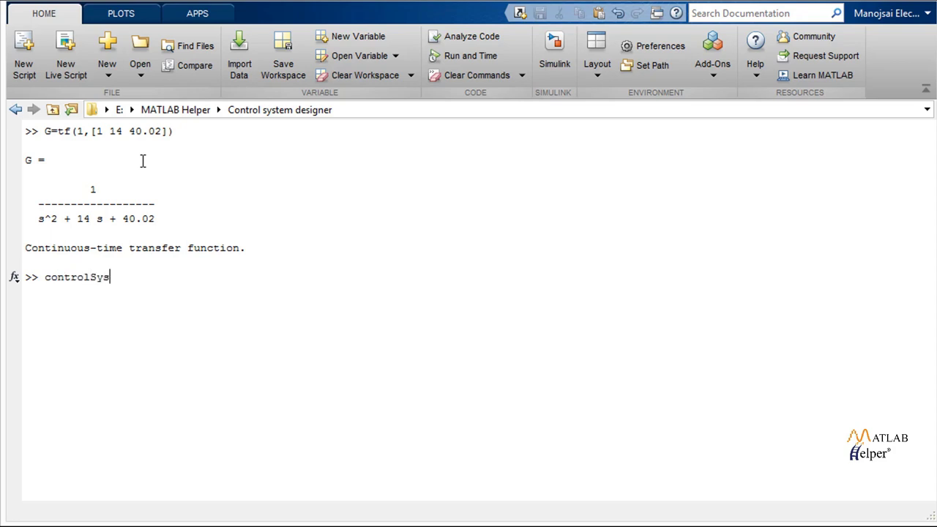
pyautogui.write('temDesigner(G)')
pyautogui.press('Return')
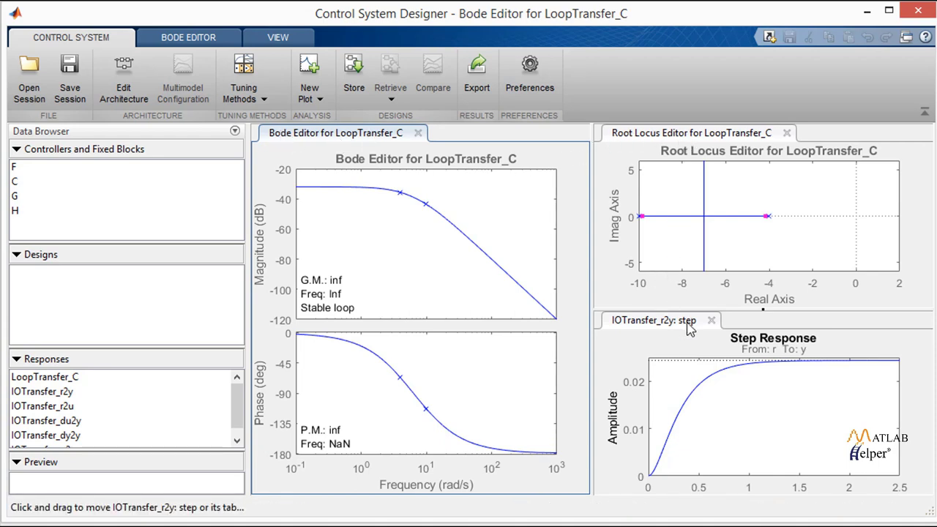
# Step: Review the alternative control architectures, return to Configuration 1, and close the architecture editor
pyautogui.click(136, 106)
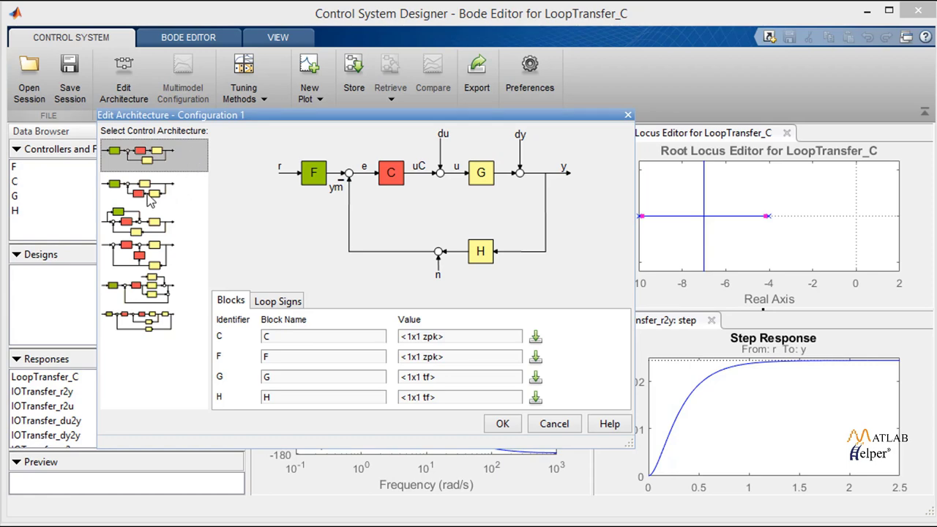
pyautogui.click(148, 198)
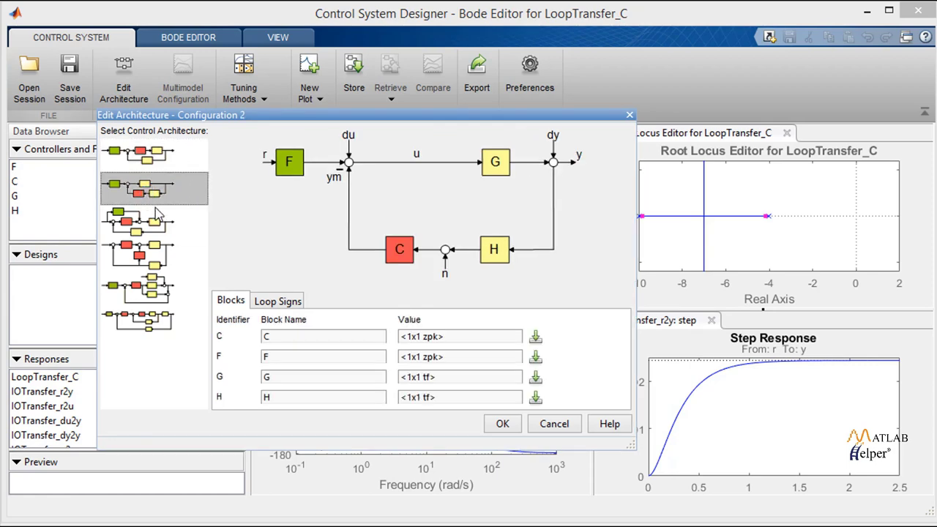
pyautogui.click(156, 216)
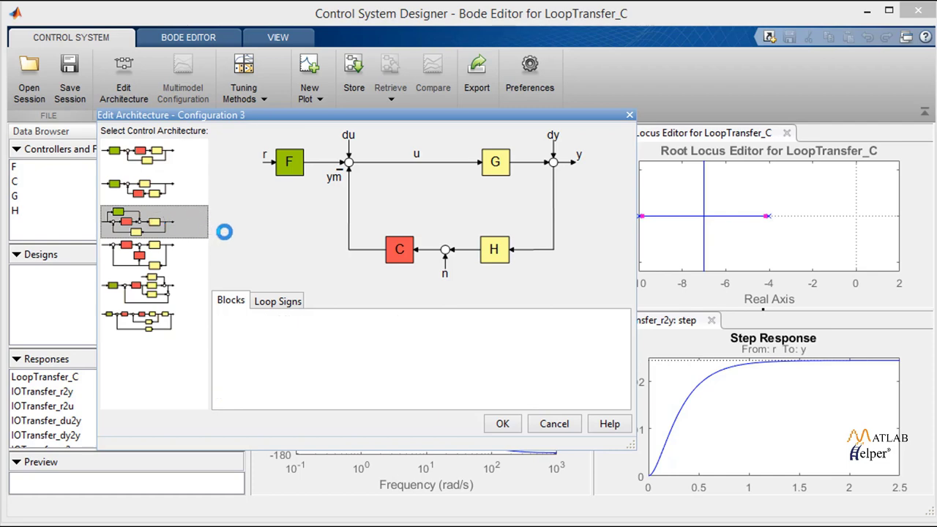
pyautogui.click(166, 279)
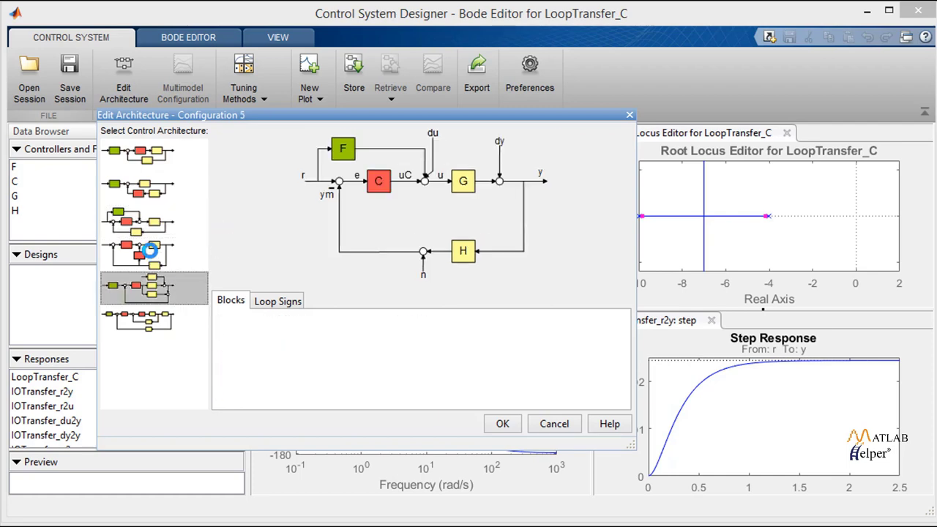
pyautogui.click(148, 251)
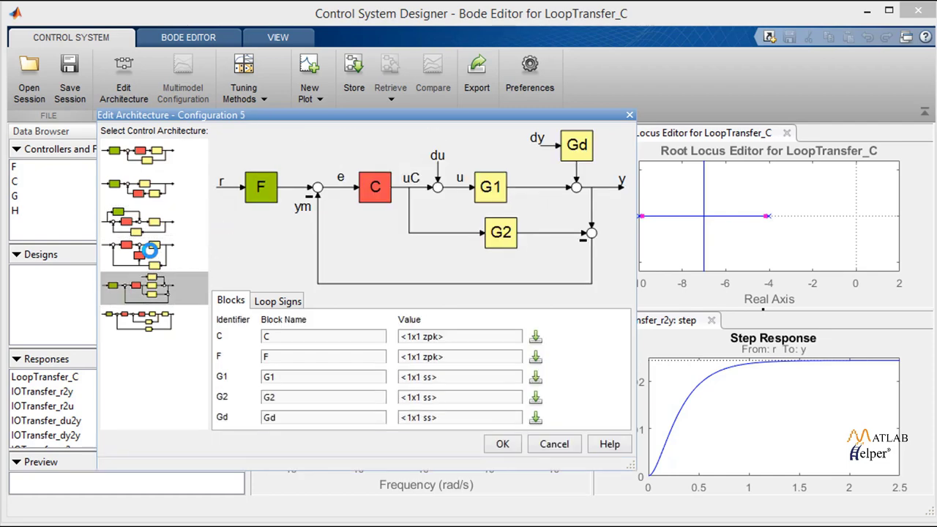
pyautogui.click(151, 326)
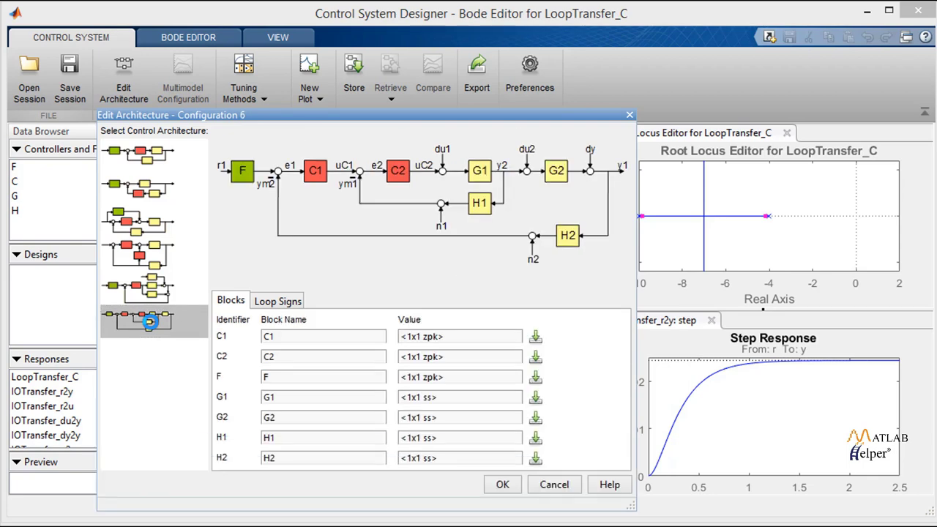
pyautogui.click(169, 162)
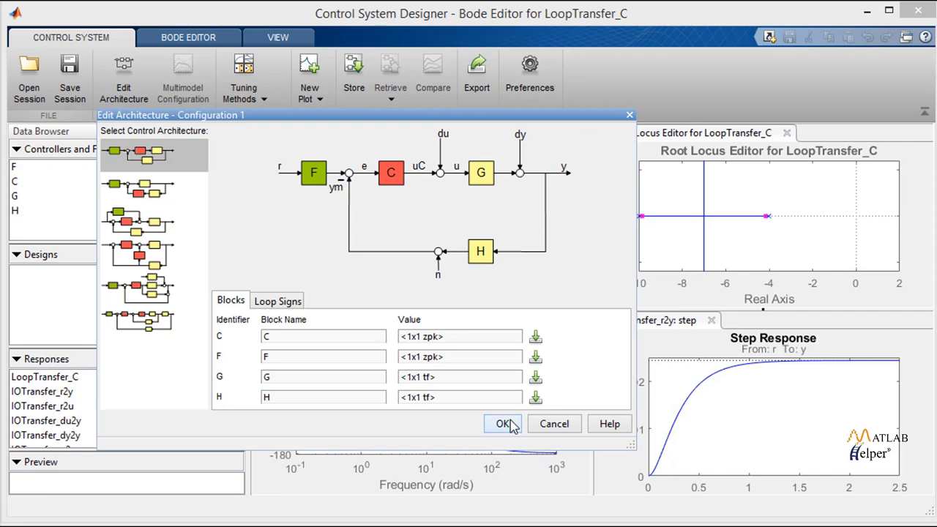
pyautogui.click(630, 118)
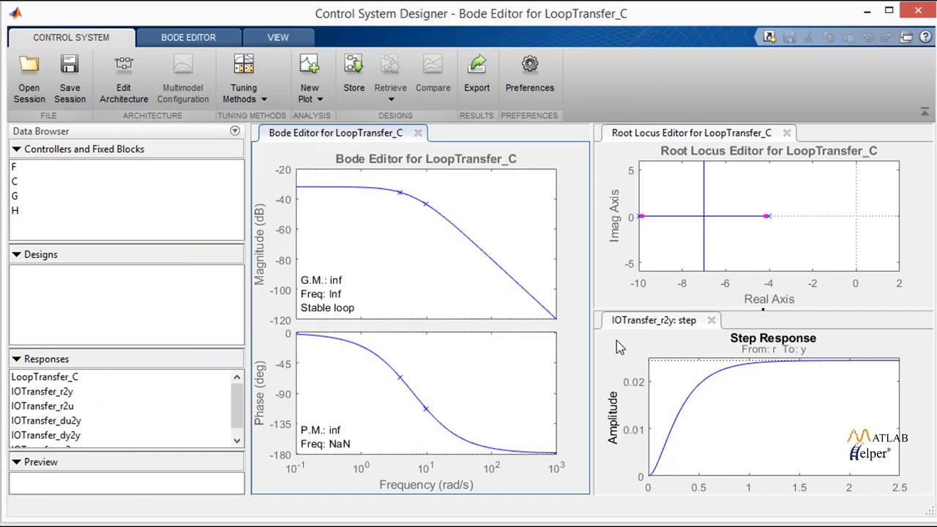
# Step: Add a step response bound requirement to the step response plot with a 0.5-second rise time and 1-second settling time
pyautogui.rightClick(722, 393)
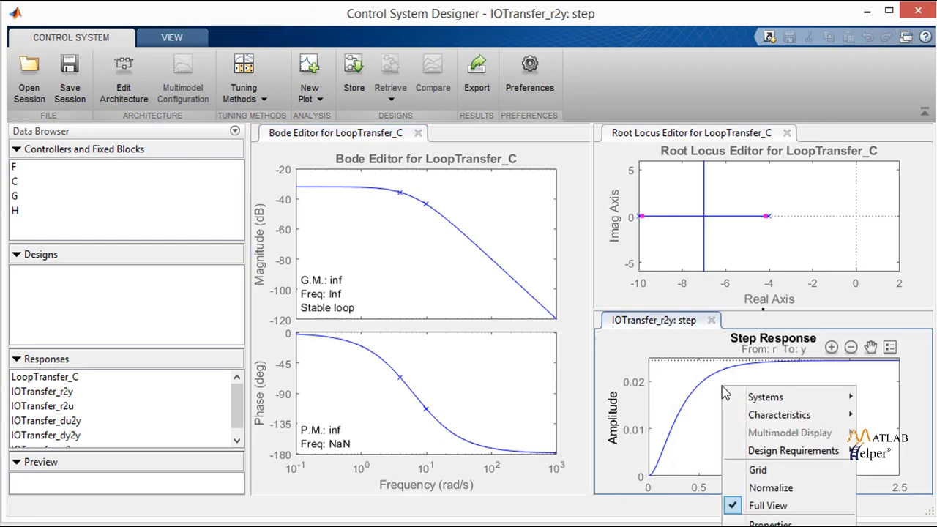
pyautogui.moveTo(732, 397)
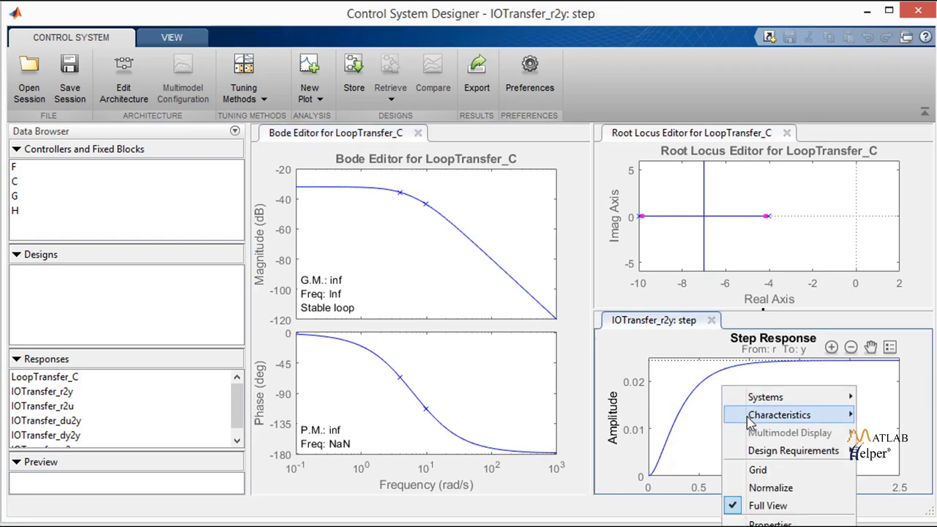
pyautogui.moveTo(806, 450)
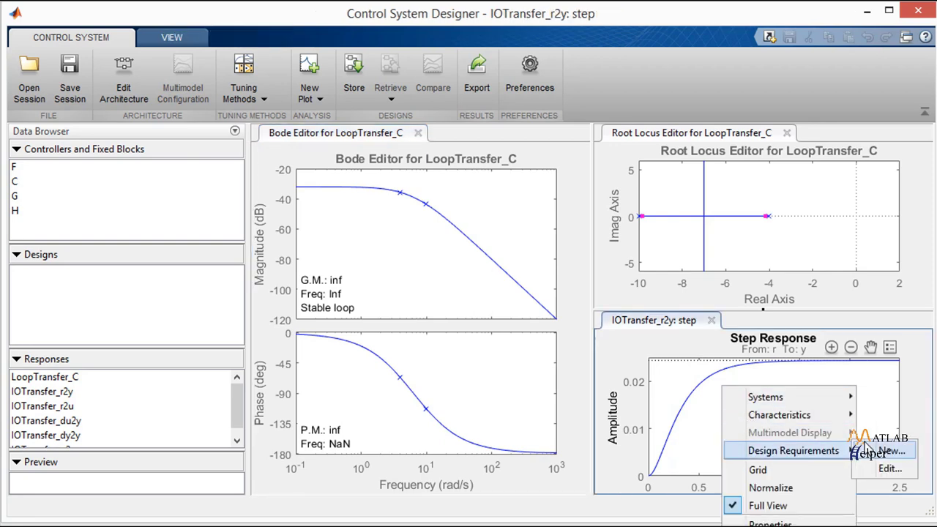
pyautogui.click(871, 450)
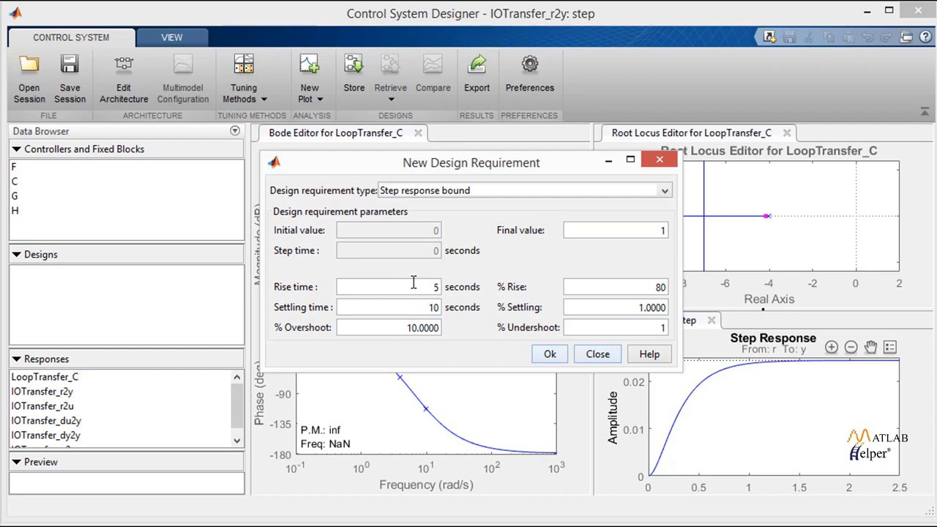
pyautogui.click(414, 285)
pyautogui.doubleClick(414, 285)
pyautogui.write('0.5')
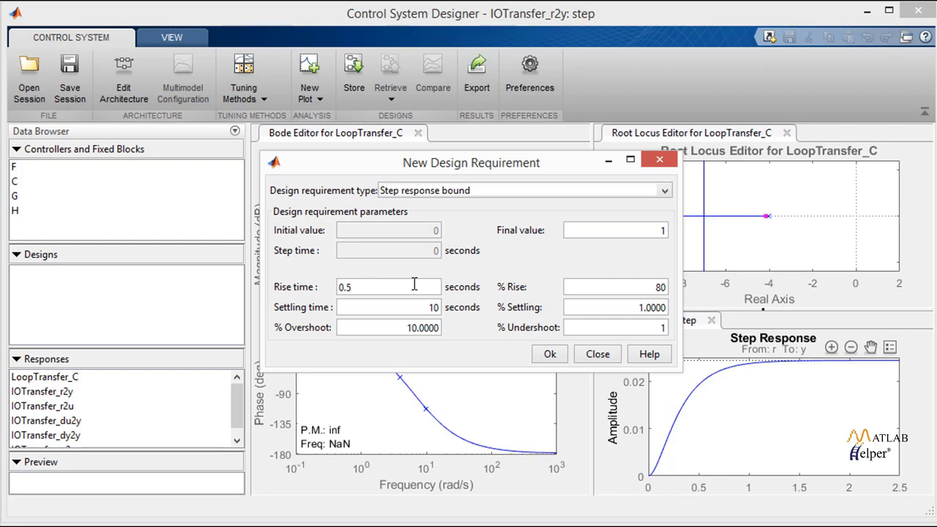
pyautogui.press('Return')
pyautogui.click(427, 309)
pyautogui.write('1')
pyautogui.press('Return')
pyautogui.click(550, 354)
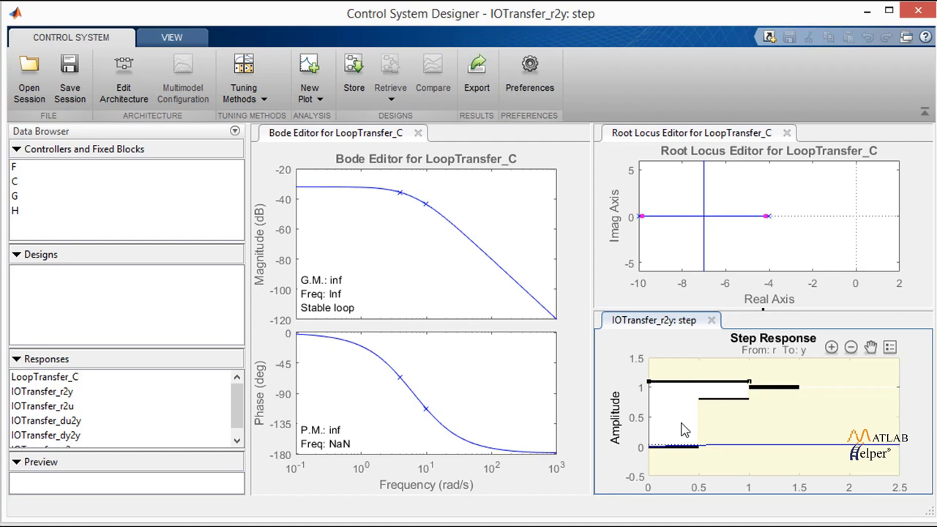
# Step: Show the grid in the Bode Editor and raise the magnitude curve until gain crossover is at about 4 rad/s
pyautogui.rightClick(371, 216)
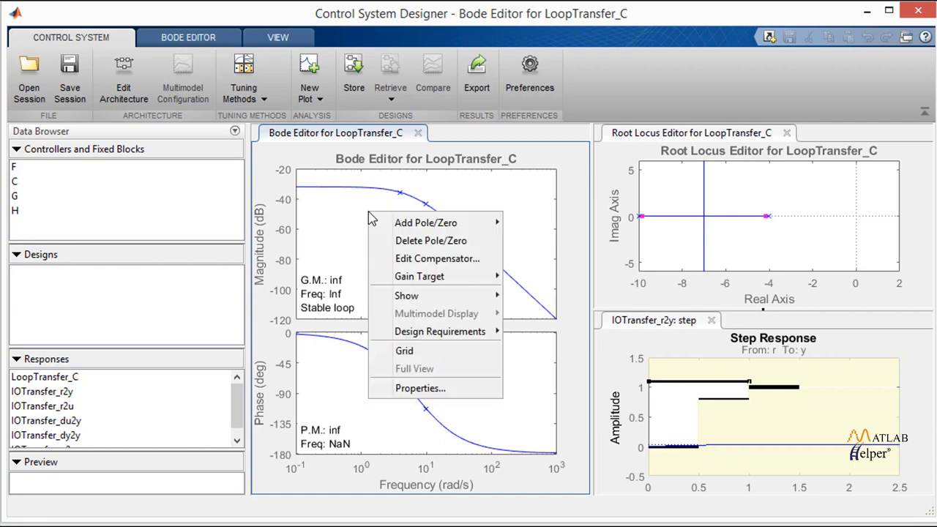
pyautogui.moveTo(463, 297)
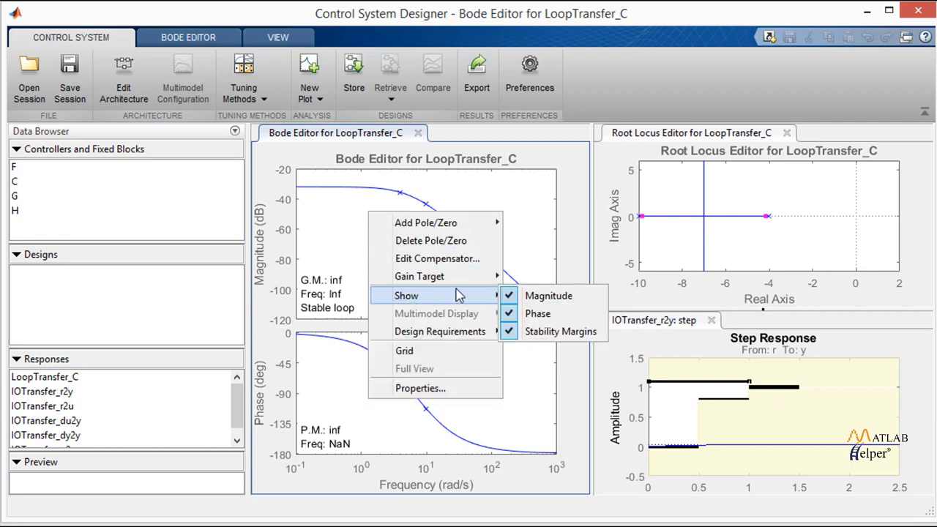
pyautogui.click(429, 352)
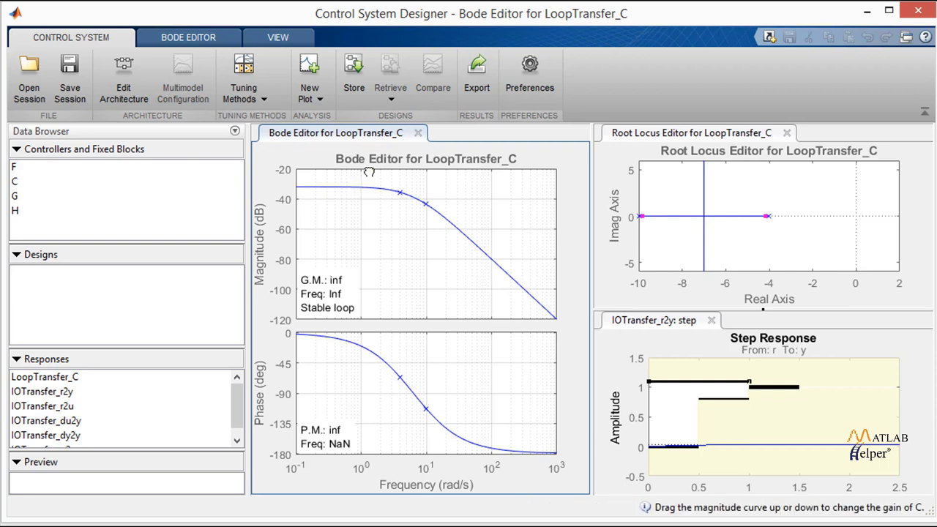
pyautogui.moveTo(367, 169); pyautogui.dragTo(359, 209)
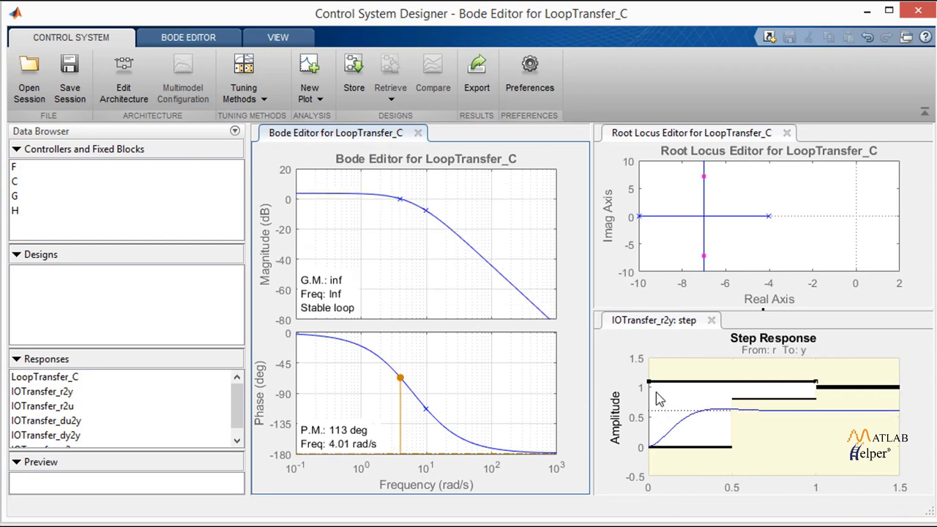
pyautogui.moveTo(667, 403)
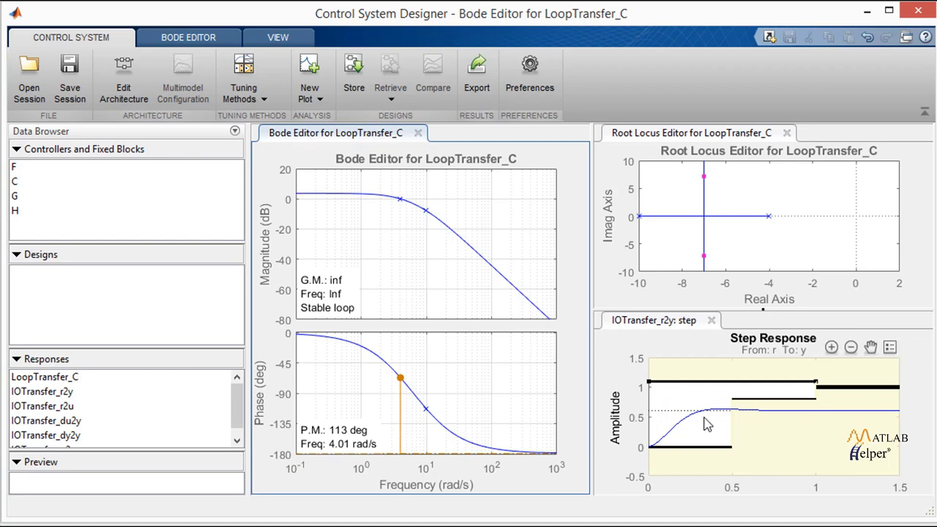
# Step: Add an integrator to the compensator in the Root Locus Editor and raise the Bode magnitude curve to a crossover of about 3.4 rad/s
pyautogui.rightClick(755, 249)
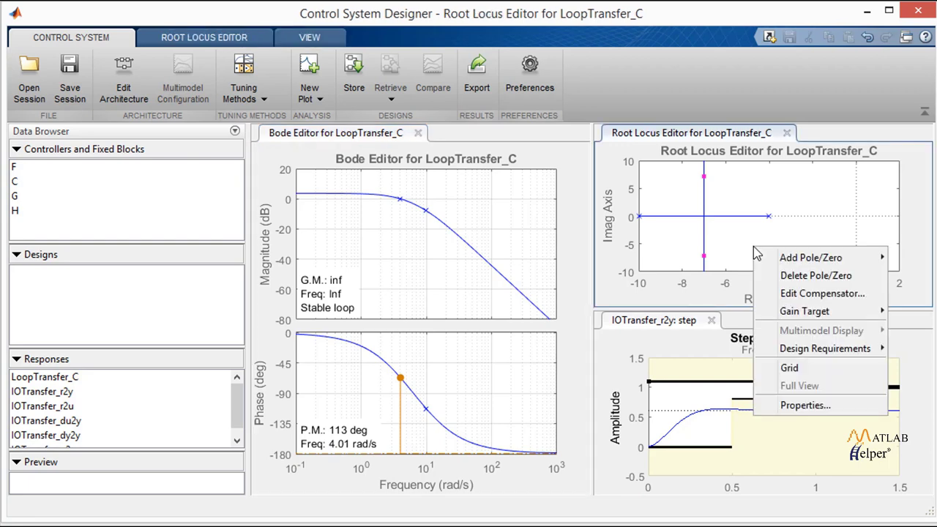
pyautogui.moveTo(759, 252)
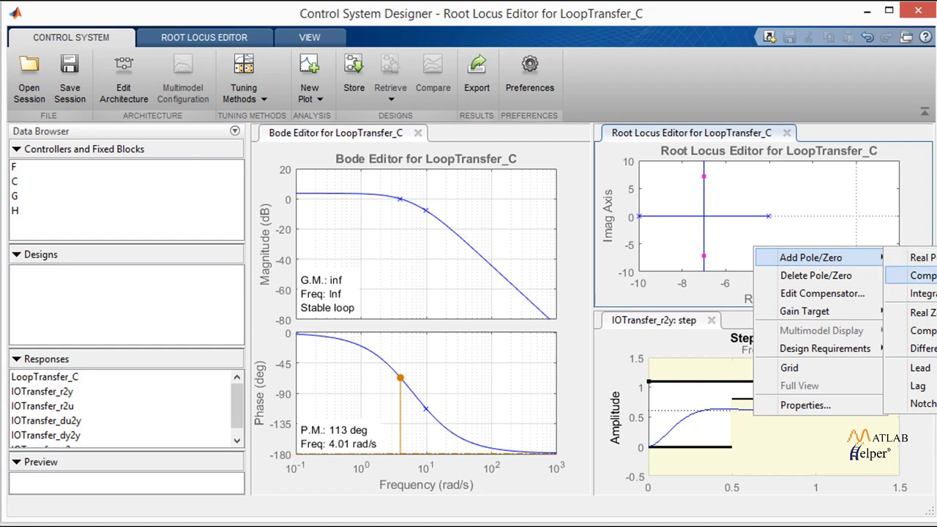
pyautogui.click(921, 293)
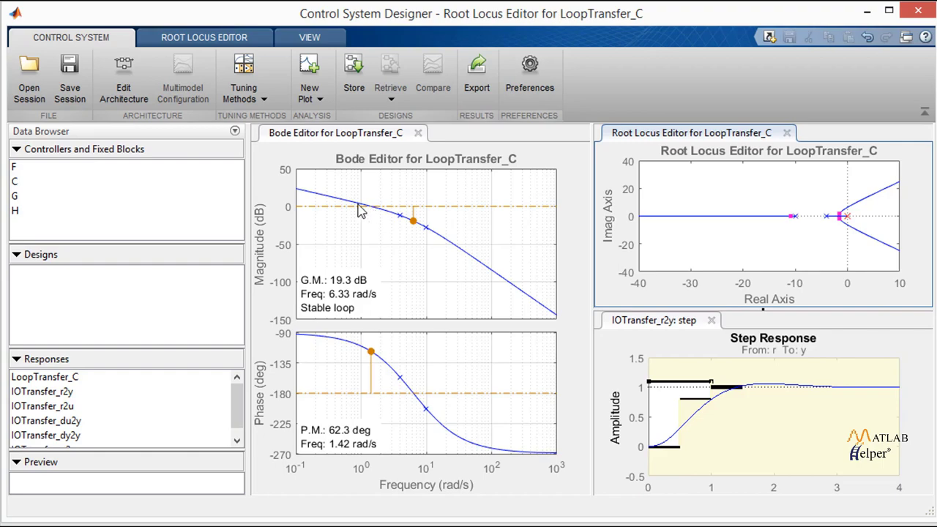
pyautogui.click(351, 205)
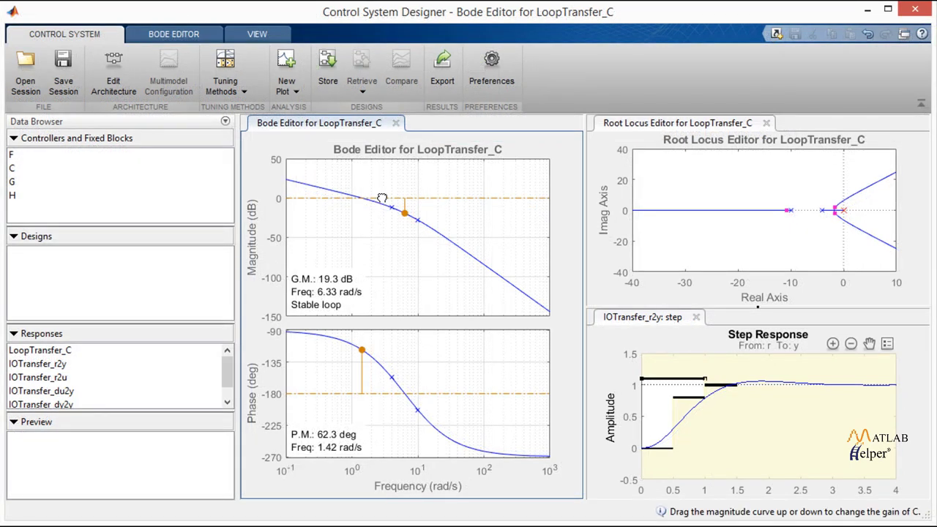
pyautogui.moveTo(383, 191); pyautogui.dragTo(369, 187)
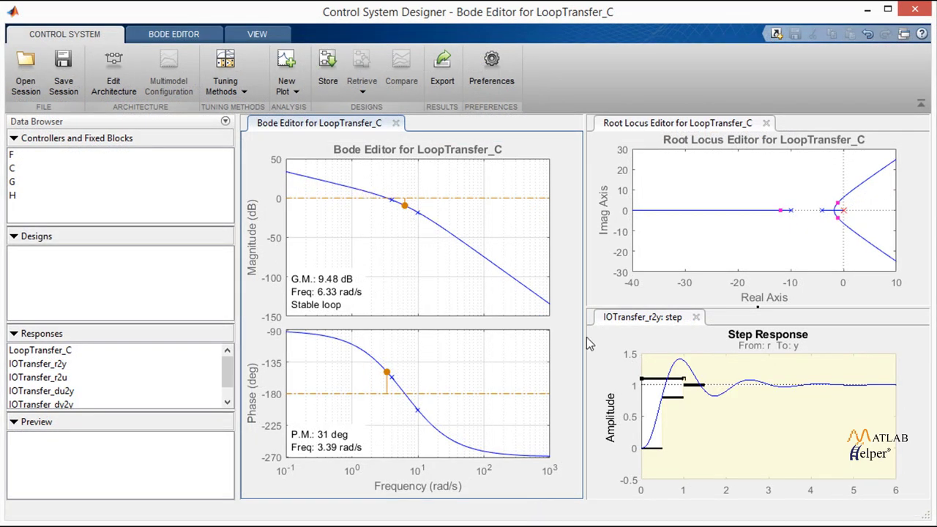
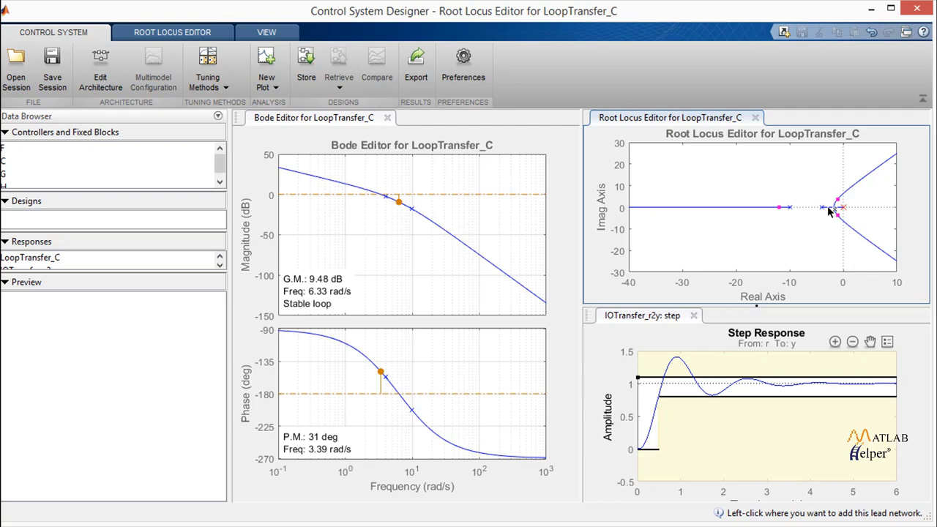
# Step: Place a lead network on the root locus real axis near -2 and set its real zero to -2.857
pyautogui.click(832, 209)
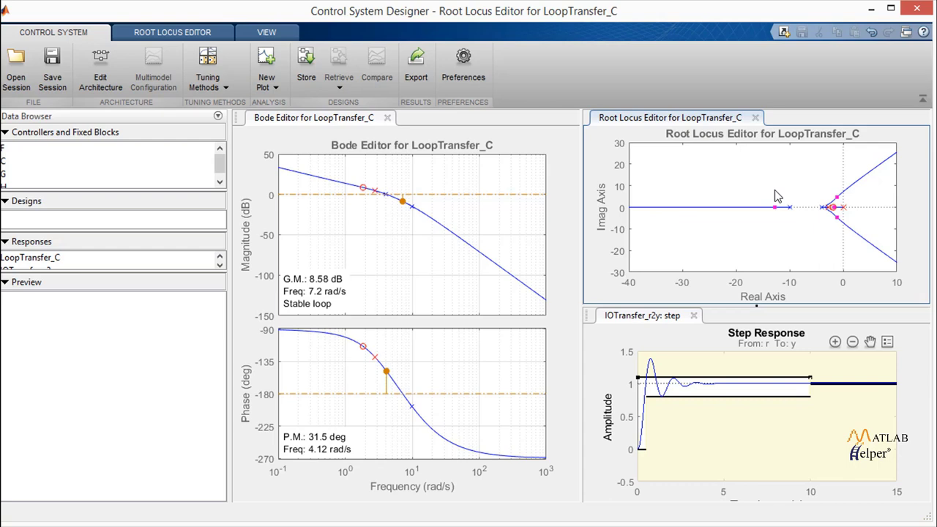
pyautogui.rightClick(778, 196)
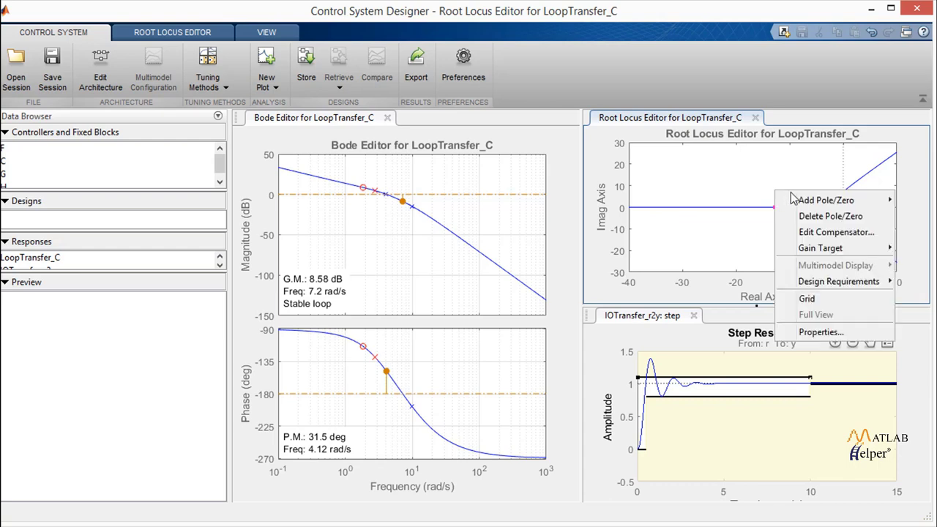
pyautogui.click(823, 232)
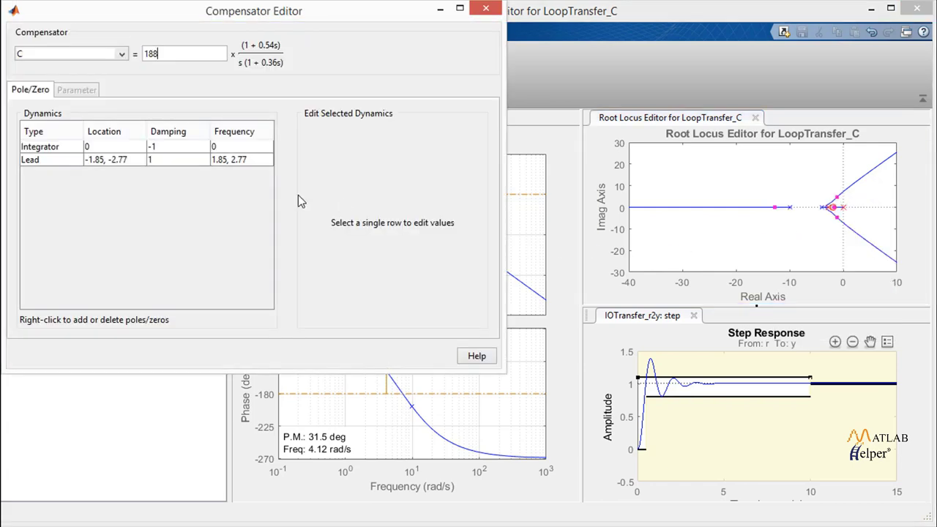
pyautogui.click(191, 161)
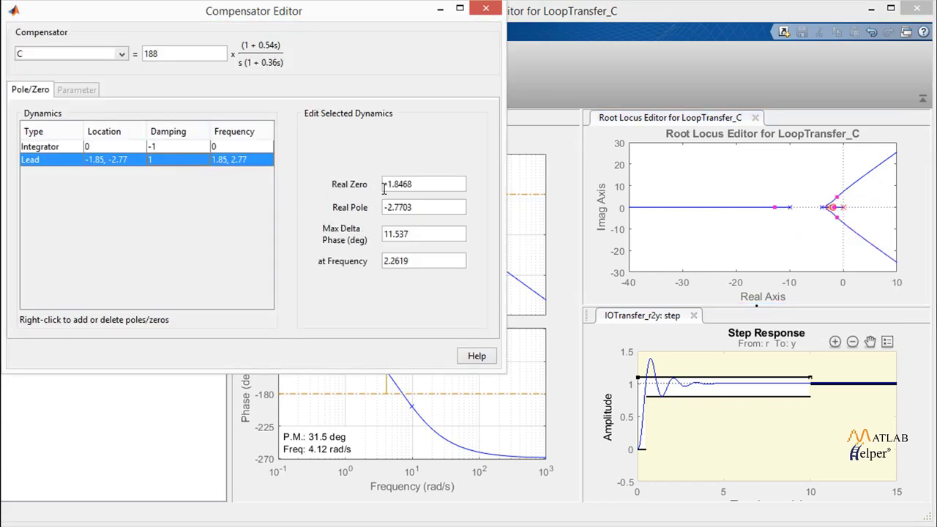
pyautogui.click(415, 184)
pyautogui.moveTo(416, 186); pyautogui.dragTo(389, 186)
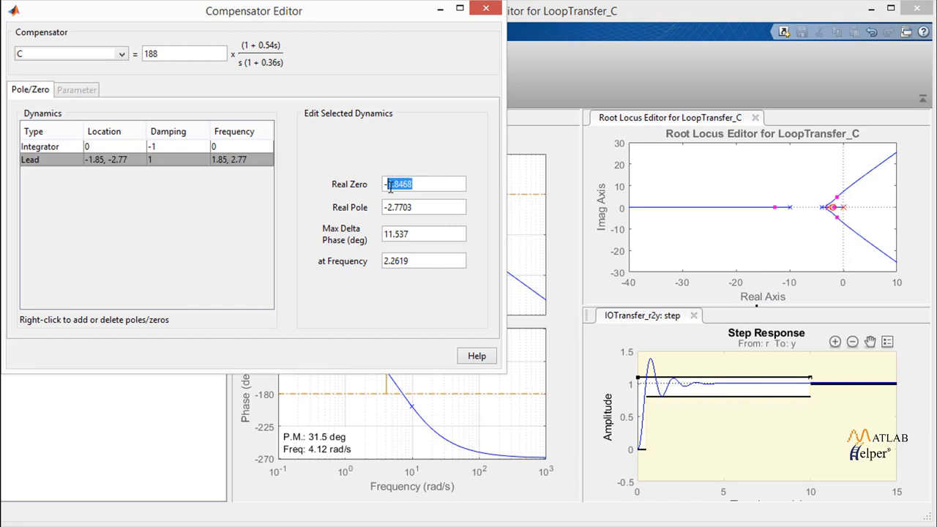
pyautogui.write('1.8')
pyautogui.write('57')
# Step: Set the lead network's real pole to -27.2 and close the Compensator Editor
pyautogui.click(424, 209)
pyautogui.moveTo(413, 208); pyautogui.dragTo(388, 208)
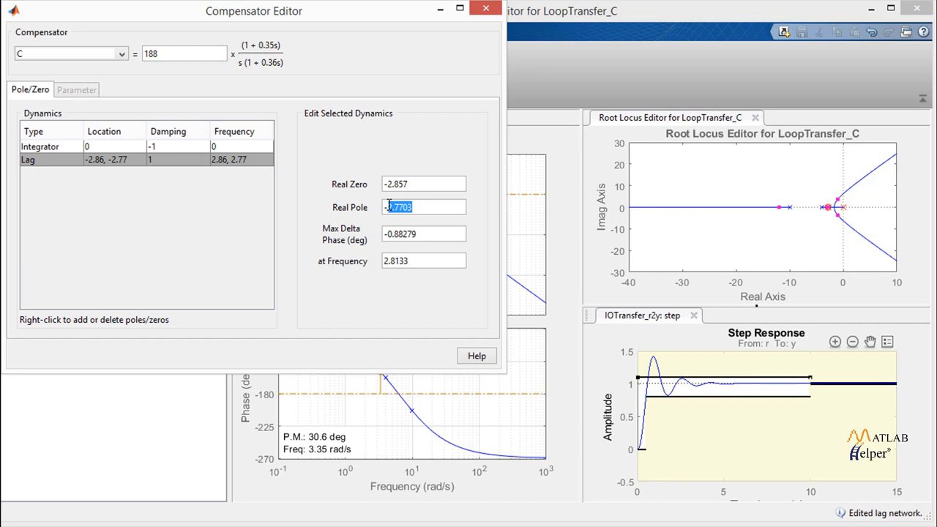
pyautogui.write('2.7.2')
pyautogui.press('Return')
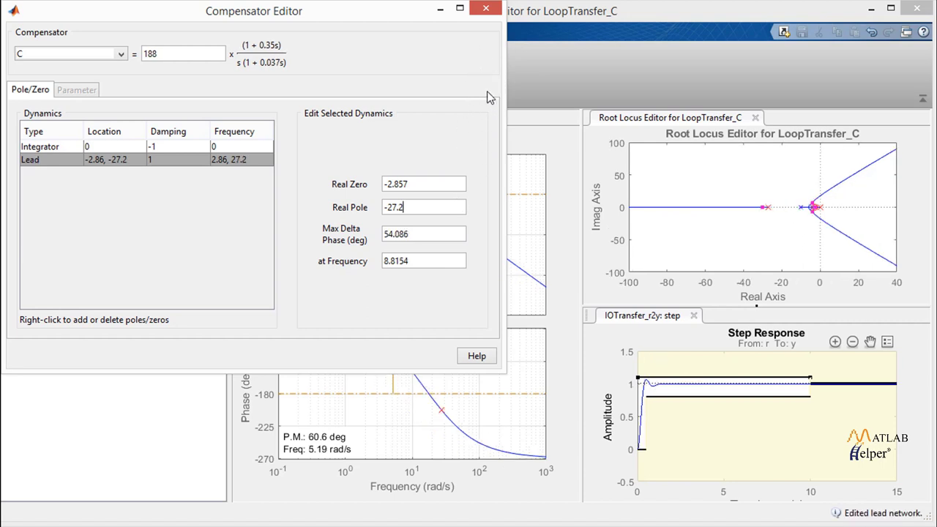
pyautogui.click(484, 11)
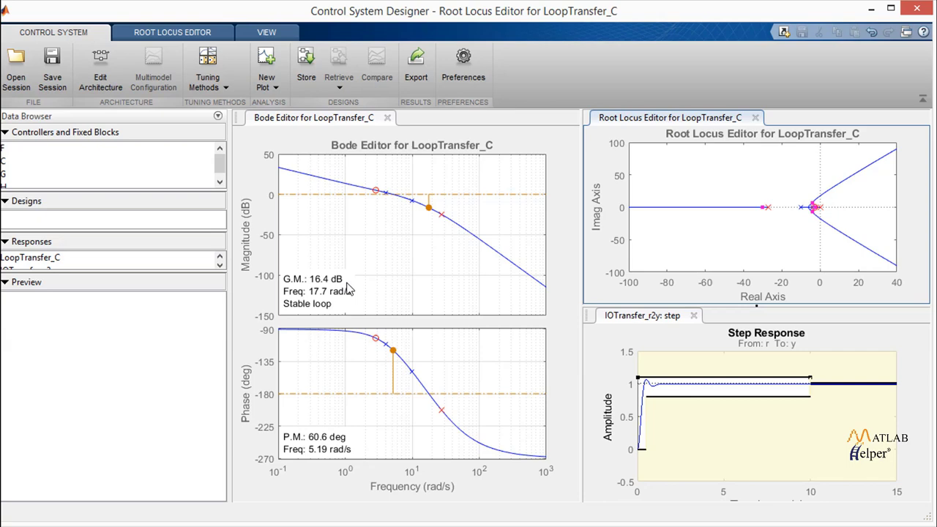
# Step: Lower the magnitude curve in the Bode Editor until gain crossover is at about 3.1 rad/s
pyautogui.click(351, 182)
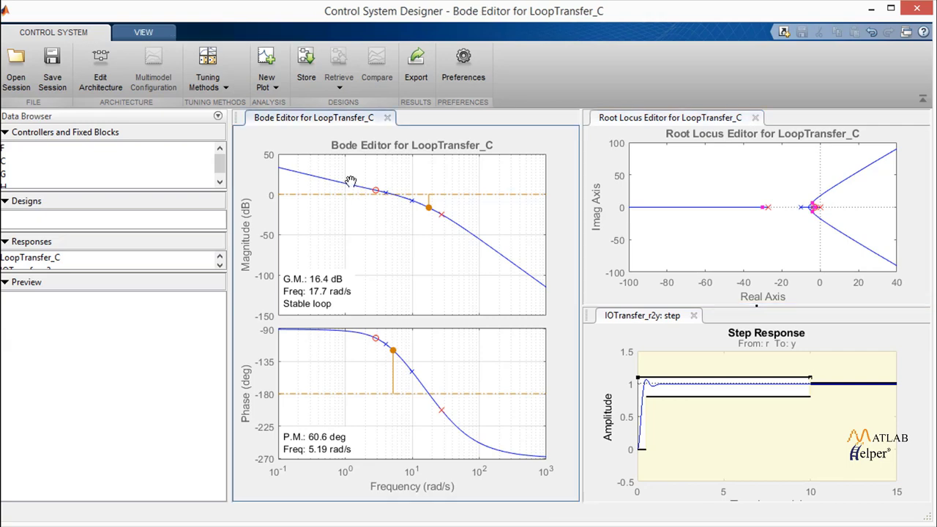
pyautogui.moveTo(351, 181)
pyautogui.mouseDown()
pyautogui.moveTo(354, 174)
pyautogui.moveTo(354, 190)
pyautogui.mouseUp()
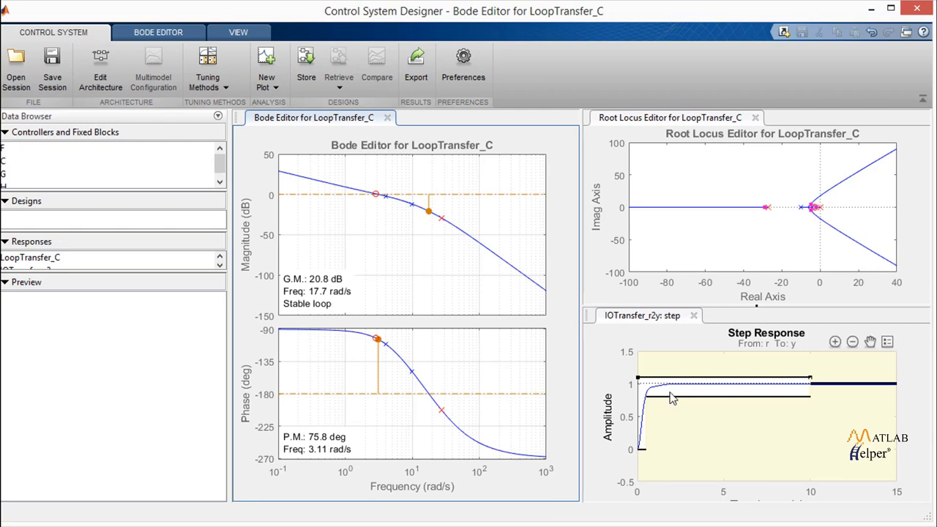
# Step: Maximize the IOTransfer_r2y step response plot and delete its step response design requirement
pyautogui.doubleClick(643, 318)
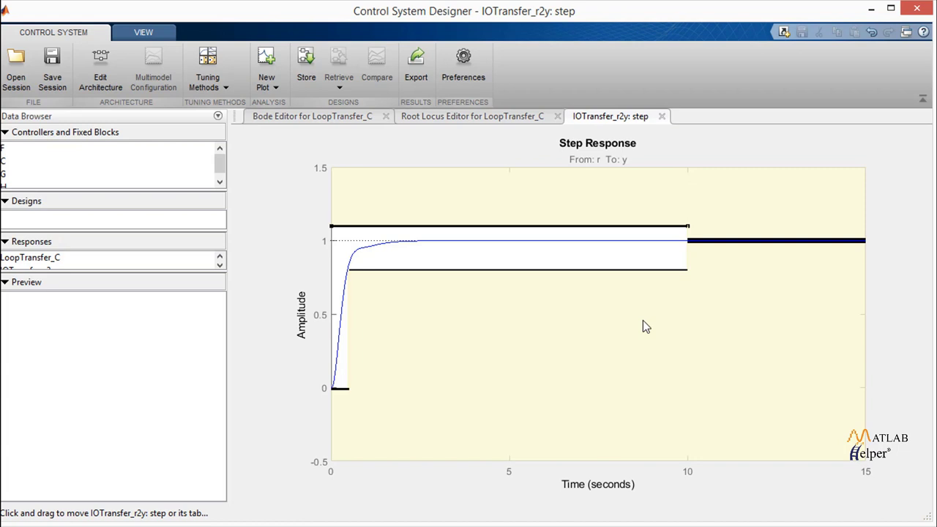
pyautogui.rightClick(643, 322)
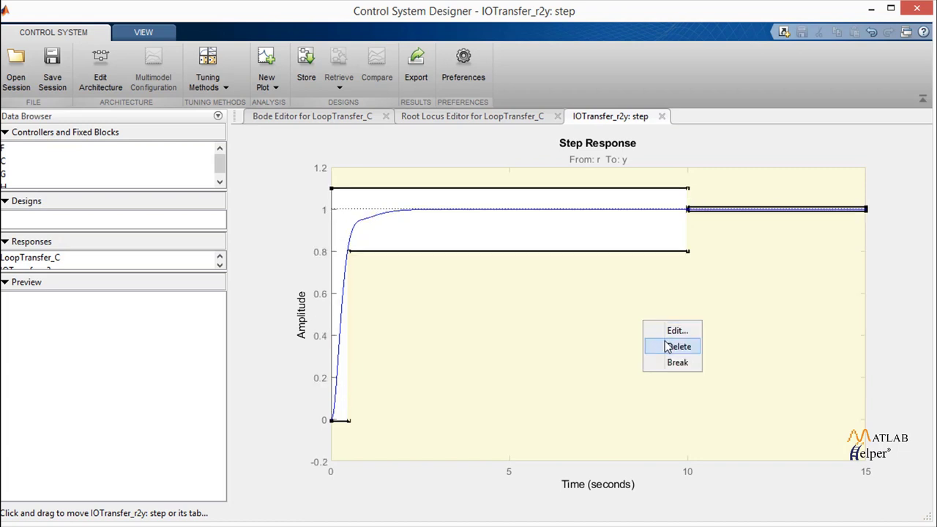
pyautogui.click(667, 346)
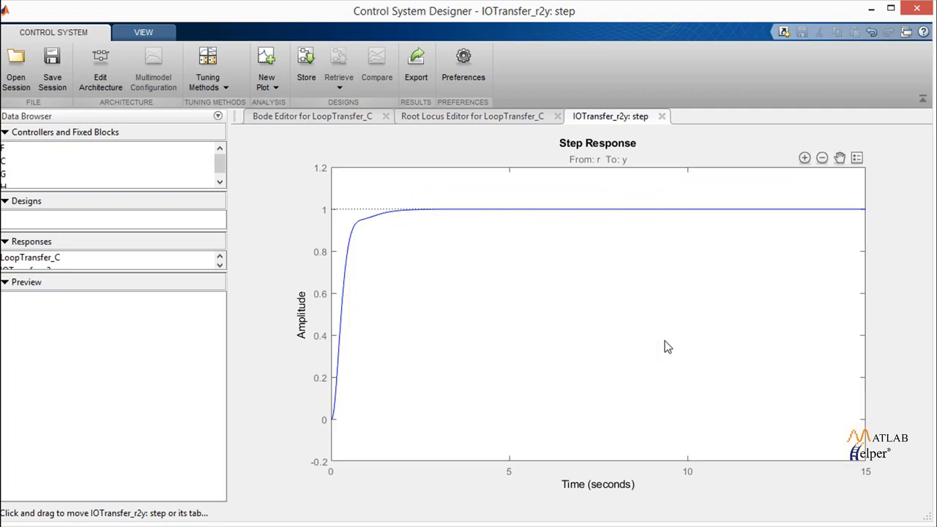
# Step: Show the settling time, rise time, steady state and peak response characteristics on the step response plot
pyautogui.rightClick(621, 328)
pyautogui.moveTo(668, 359)
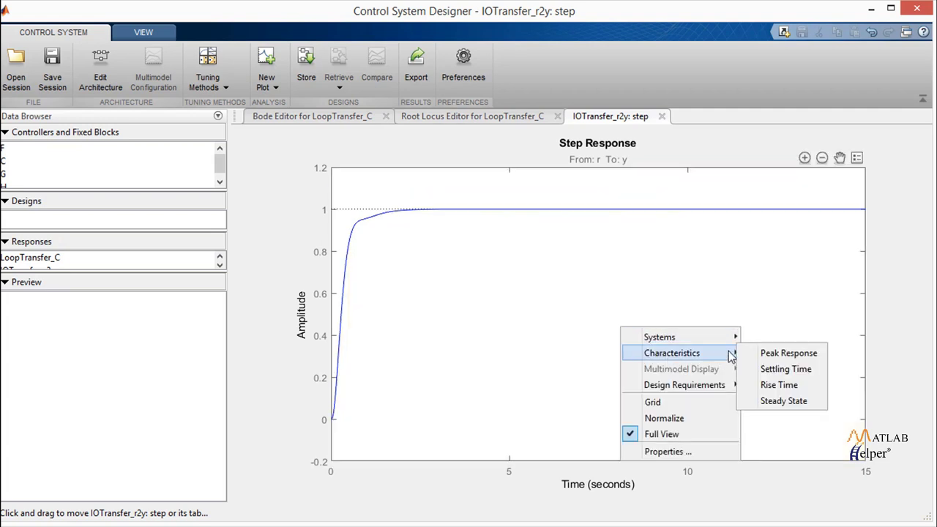
pyautogui.click(780, 370)
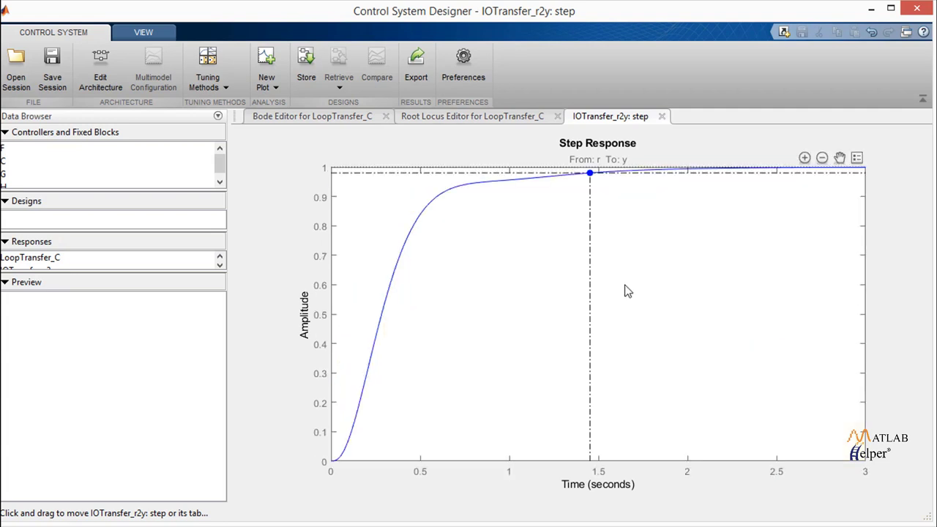
pyautogui.rightClick(628, 291)
pyautogui.moveTo(699, 311)
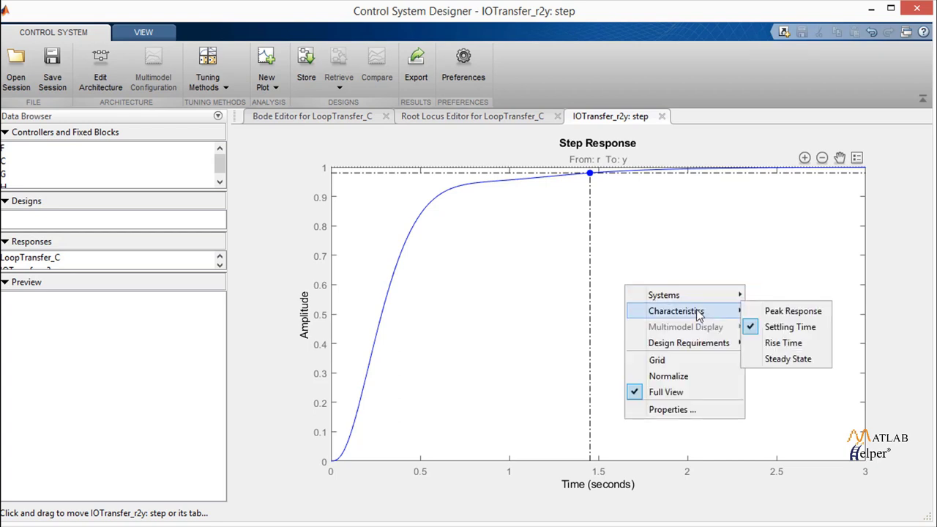
pyautogui.click(802, 349)
pyautogui.rightClick(731, 324)
pyautogui.moveTo(791, 346)
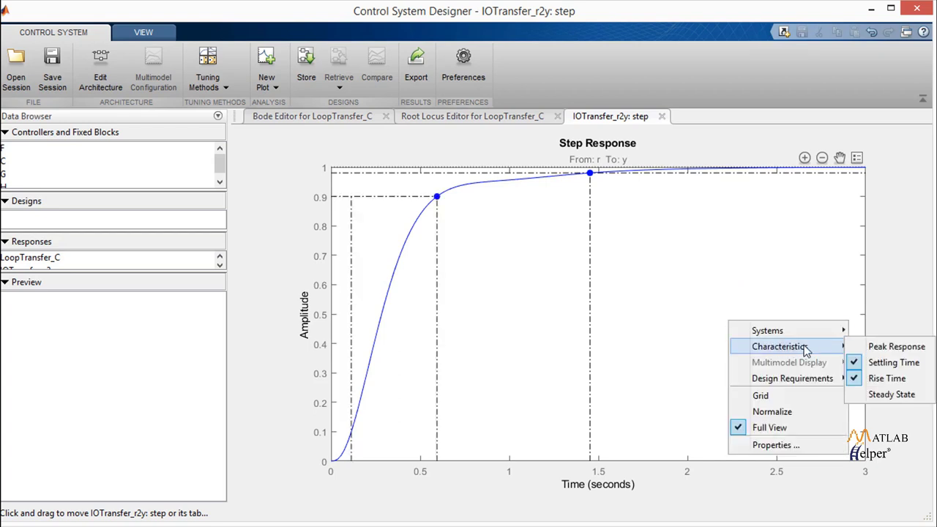
pyautogui.click(891, 394)
pyautogui.rightClick(716, 316)
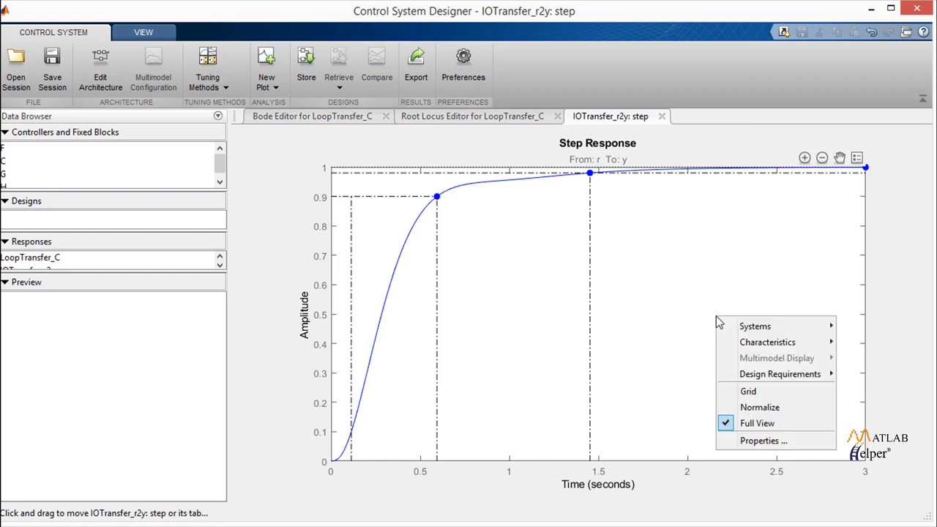
pyautogui.moveTo(769, 342)
pyautogui.click(858, 345)
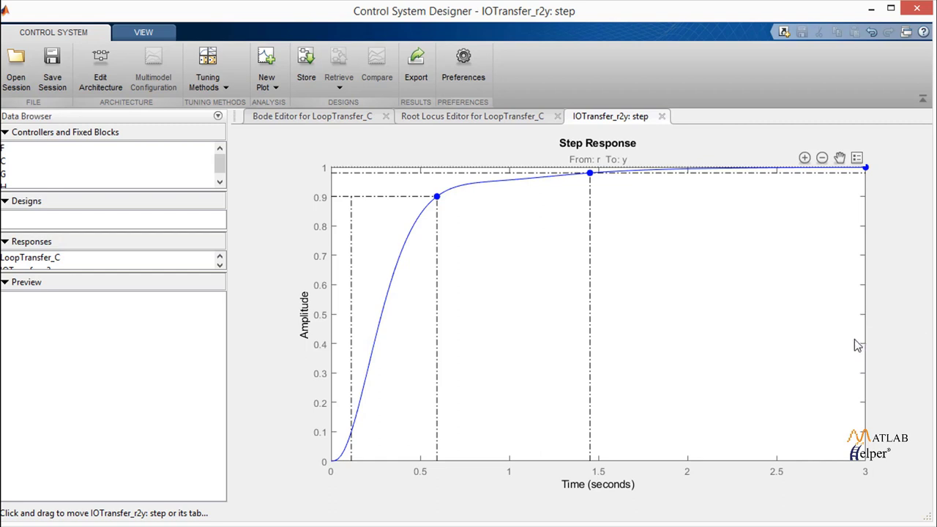
# Step: Read the rise time, settling time and final-value markers on the step response, and select compensator C
pyautogui.click(438, 200)
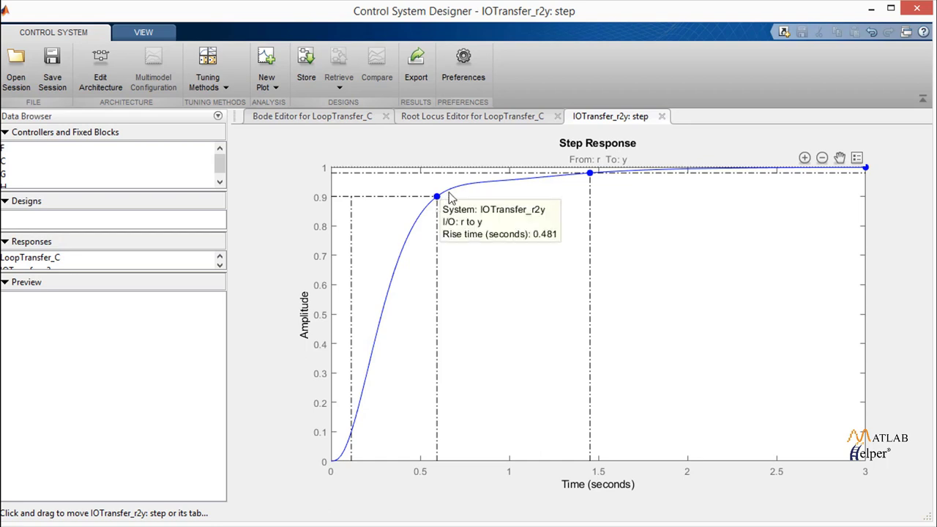
pyautogui.moveTo(591, 177)
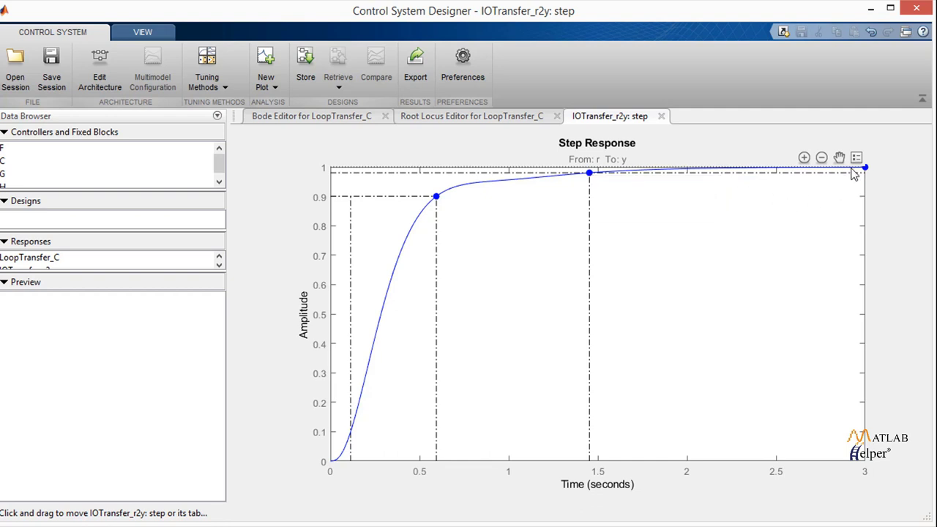
pyautogui.moveTo(868, 172)
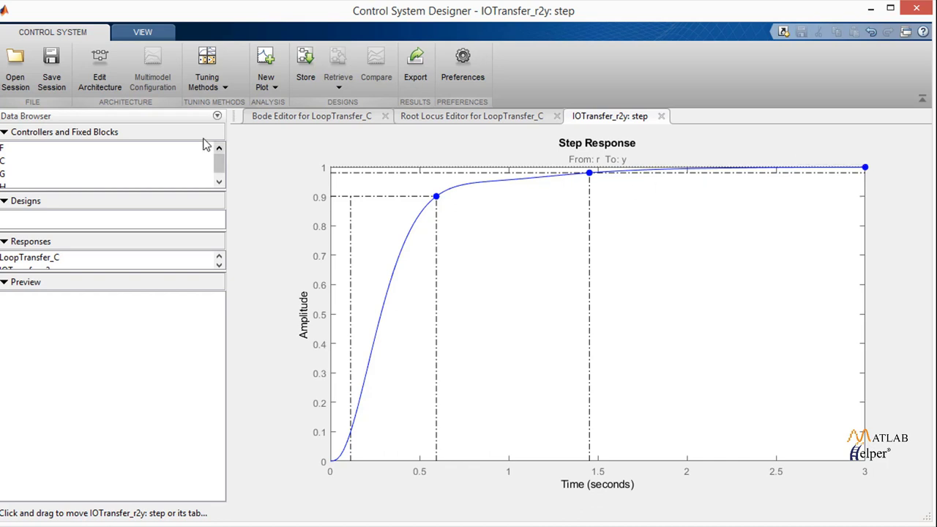
pyautogui.click(93, 161)
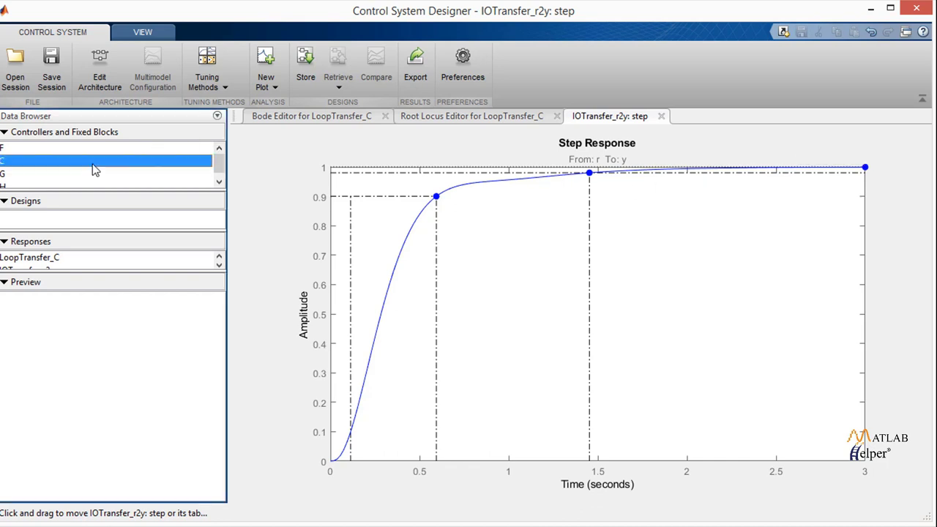
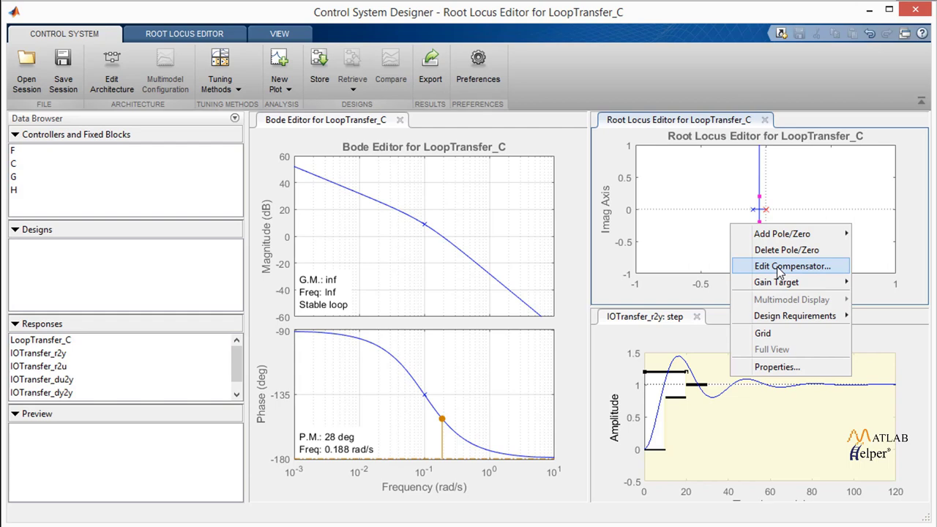
# Step: Open compensator C in the Compensator Editor and add a lead network to its dynamics
pyautogui.click(780, 267)
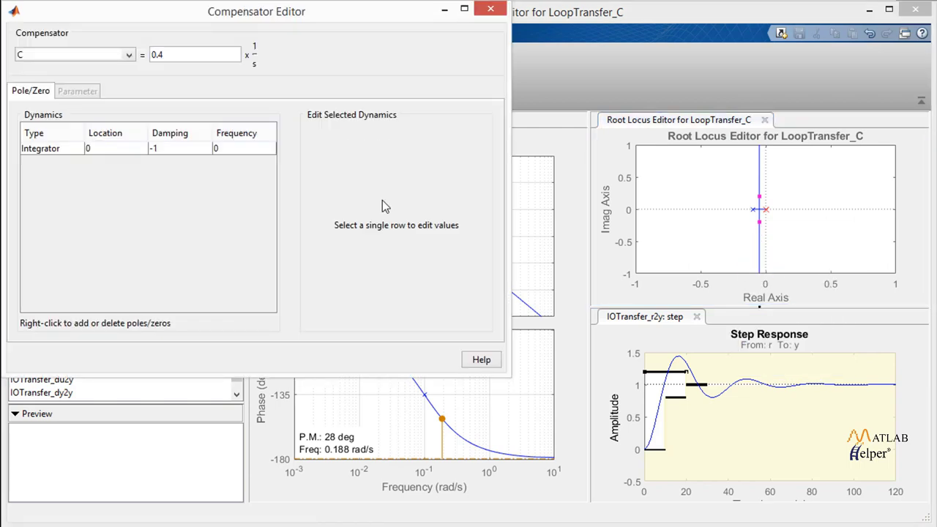
pyautogui.rightClick(236, 196)
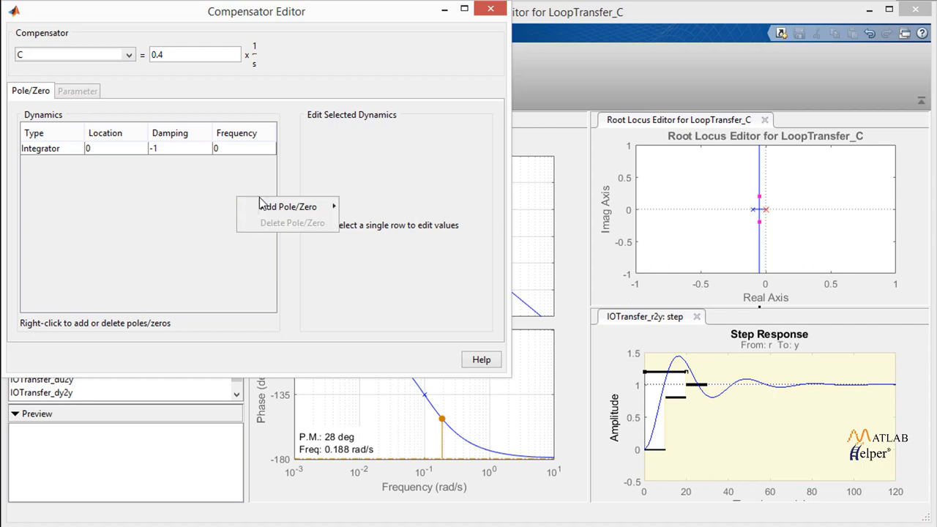
pyautogui.moveTo(292, 206)
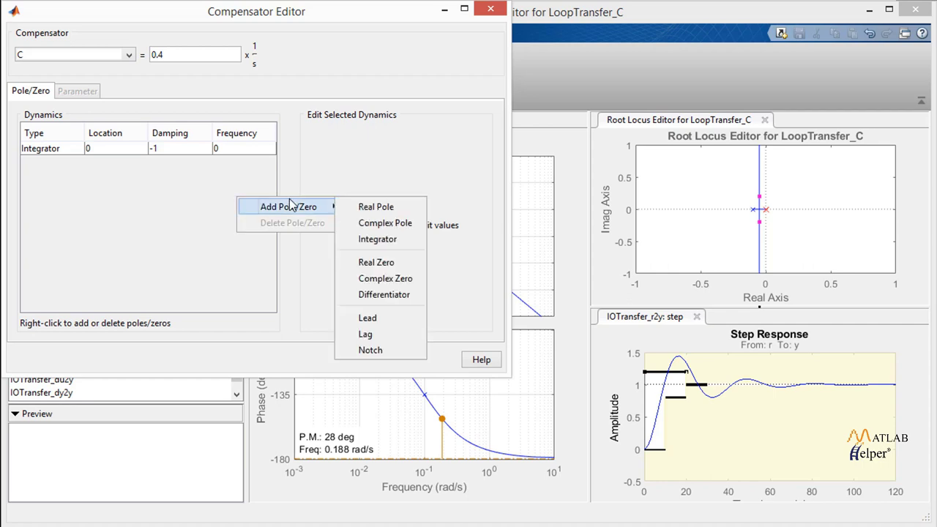
pyautogui.click(371, 320)
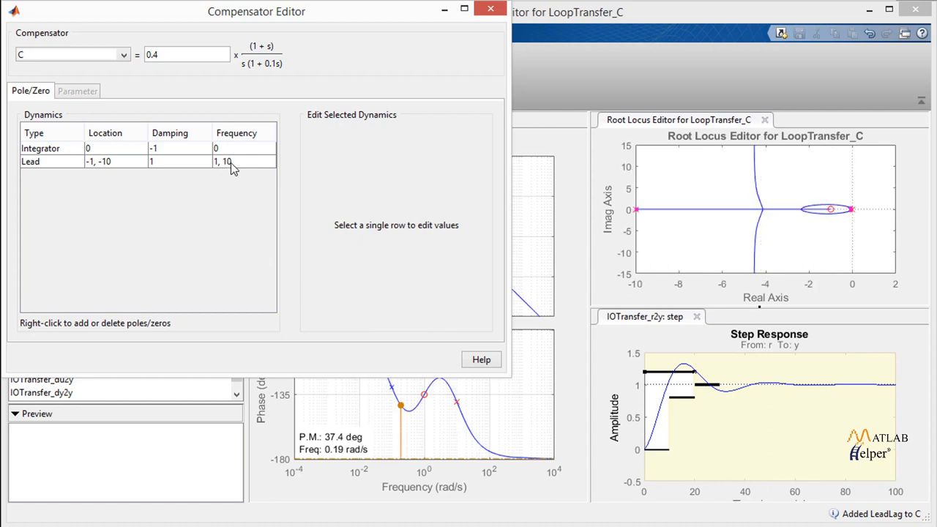
# Step: Set the real pole of the lead network to -0.408
pyautogui.click(117, 164)
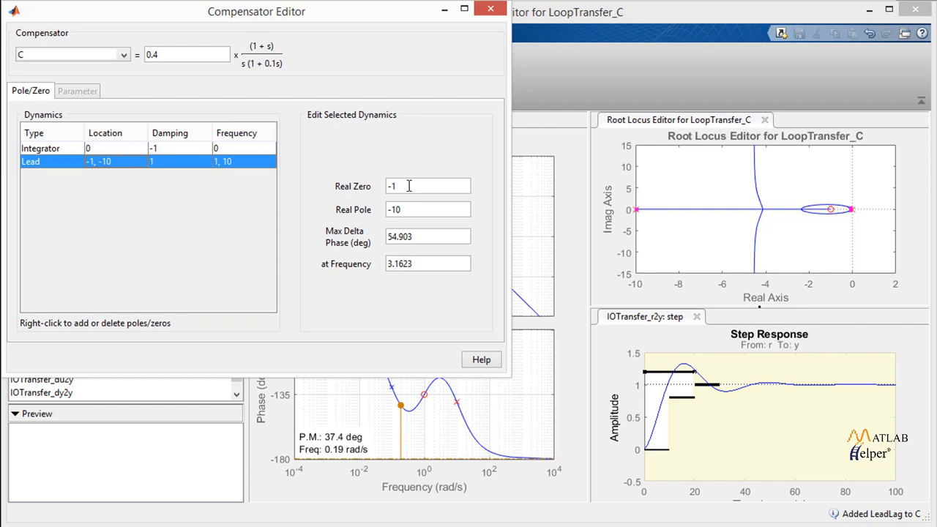
pyautogui.click(409, 185)
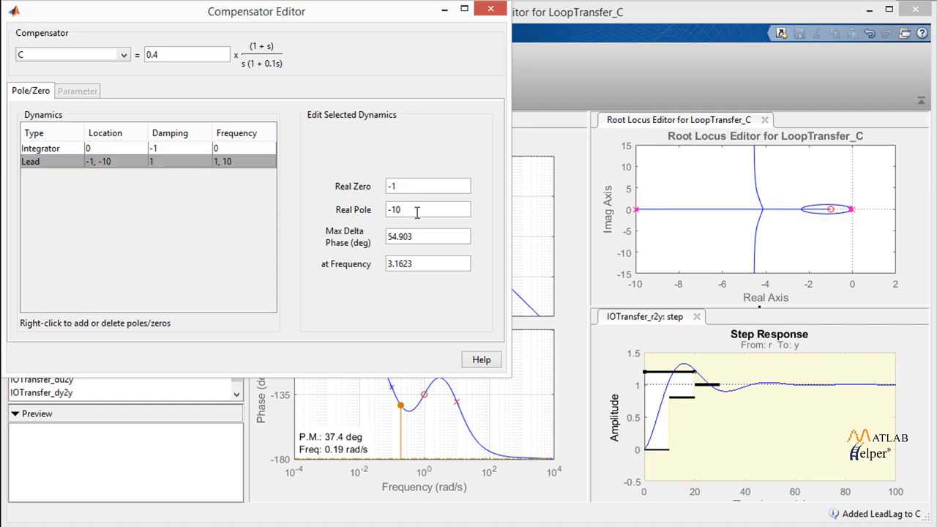
pyautogui.click(417, 210)
pyautogui.press('BackSpace')
pyautogui.press('BackSpace')
pyautogui.write('0.408')
# Step: Set the real zero of the lead network to -0.153
pyautogui.click(404, 187)
pyautogui.press('BackSpace')
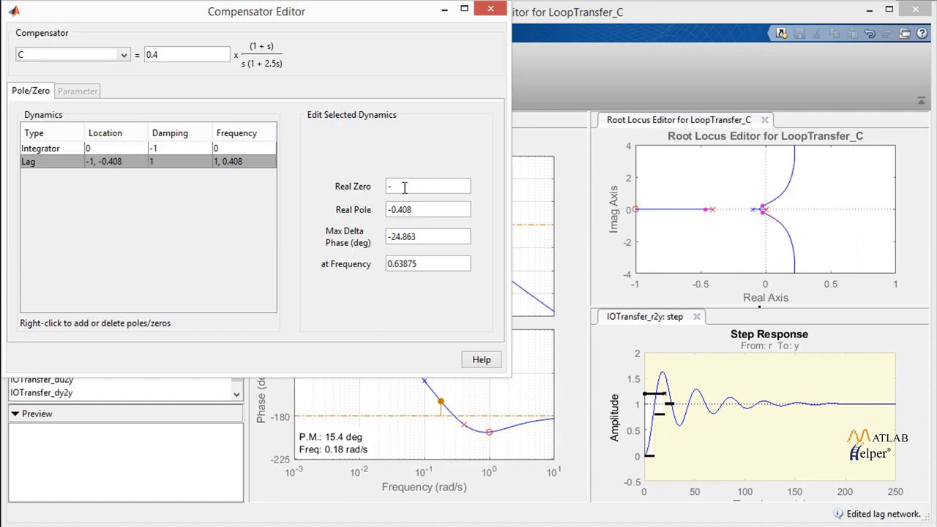
pyautogui.write('0.153')
pyautogui.press('Return')
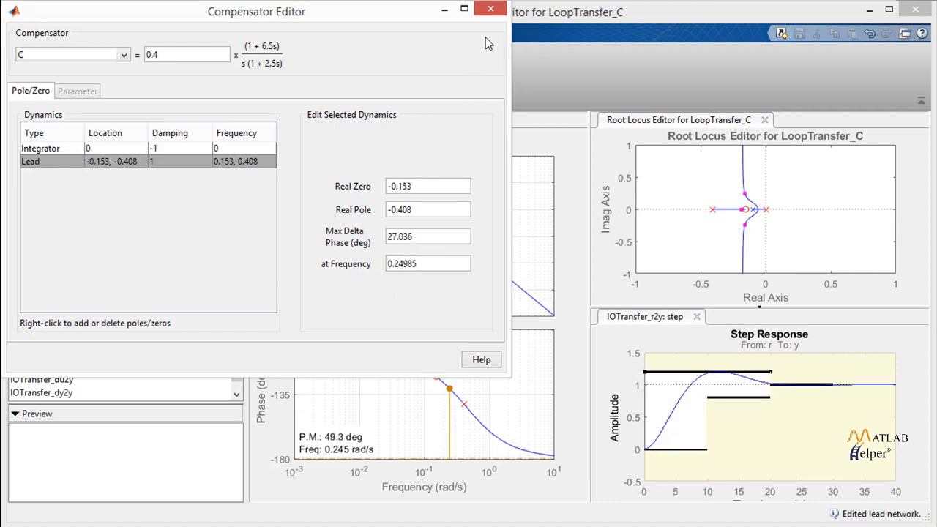
# Step: Close the Compensator Editor and lower the Bode magnitude curve to a gain crossover of about 0.197 rad/s
pyautogui.click(491, 10)
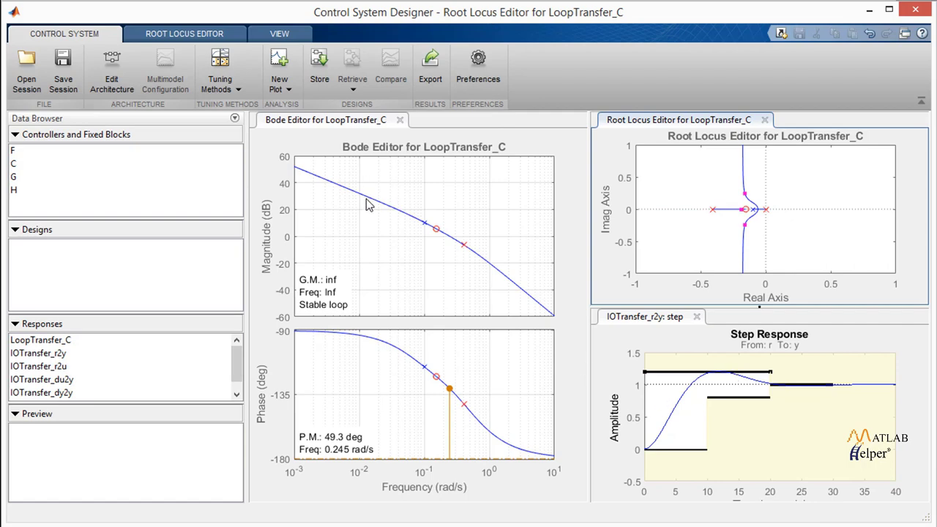
pyautogui.moveTo(369, 195); pyautogui.dragTo(381, 233)
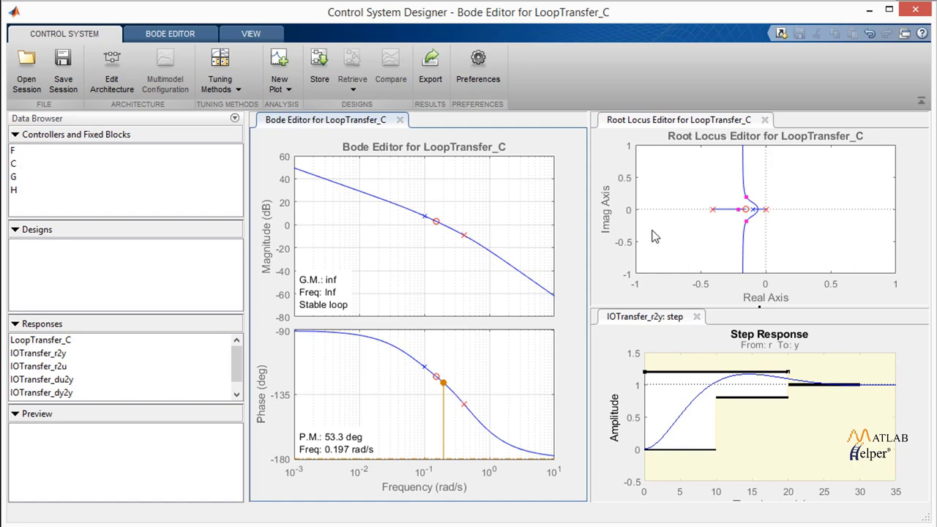
# Step: Maximize the IOTransfer_r2y step plot and remove the step response design requirement from it
pyautogui.click(662, 321)
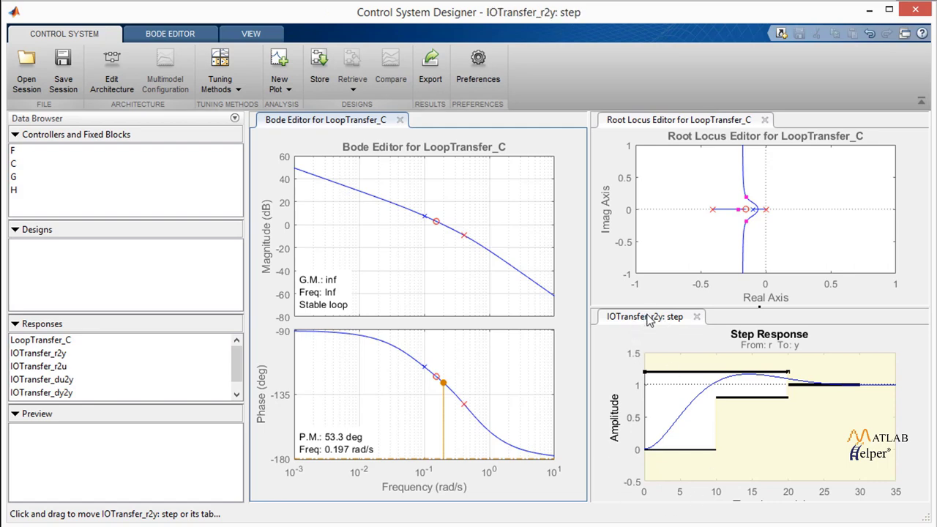
pyautogui.doubleClick(647, 320)
pyautogui.rightClick(688, 335)
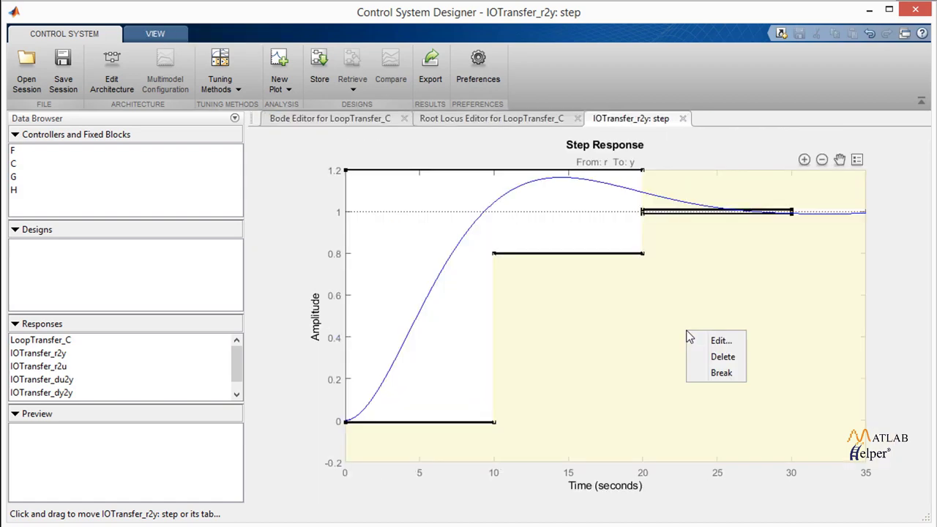
pyautogui.click(714, 358)
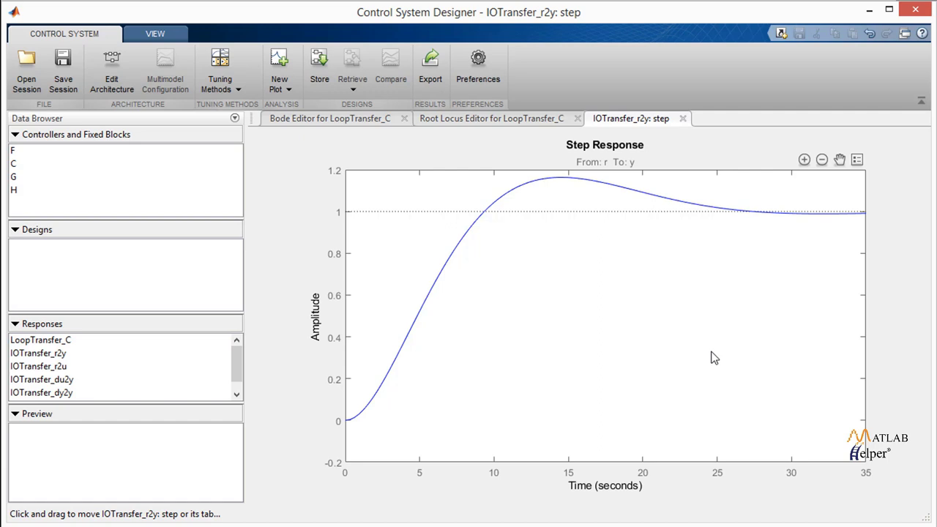
# Step: Show the peak response and settling time characteristics on the IOTransfer_r2y step plot
pyautogui.rightClick(712, 354)
pyautogui.moveTo(748, 382)
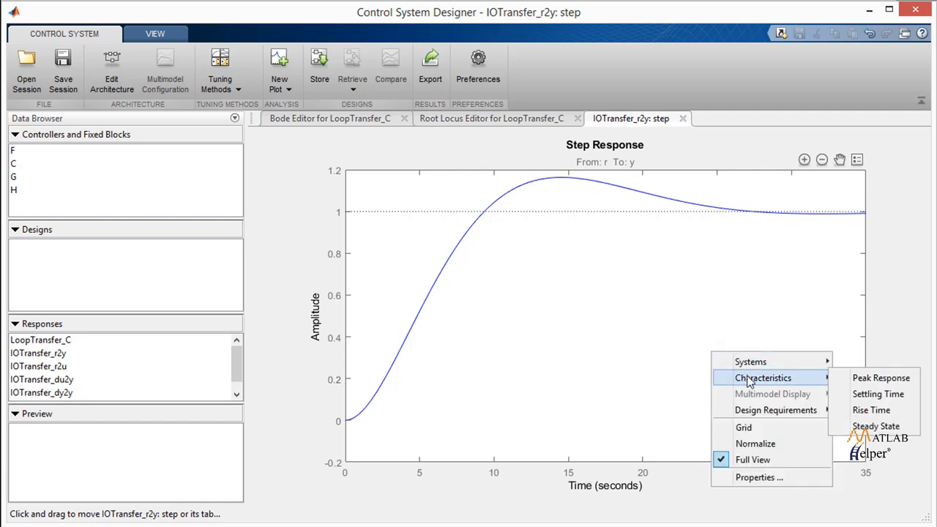
pyautogui.click(891, 385)
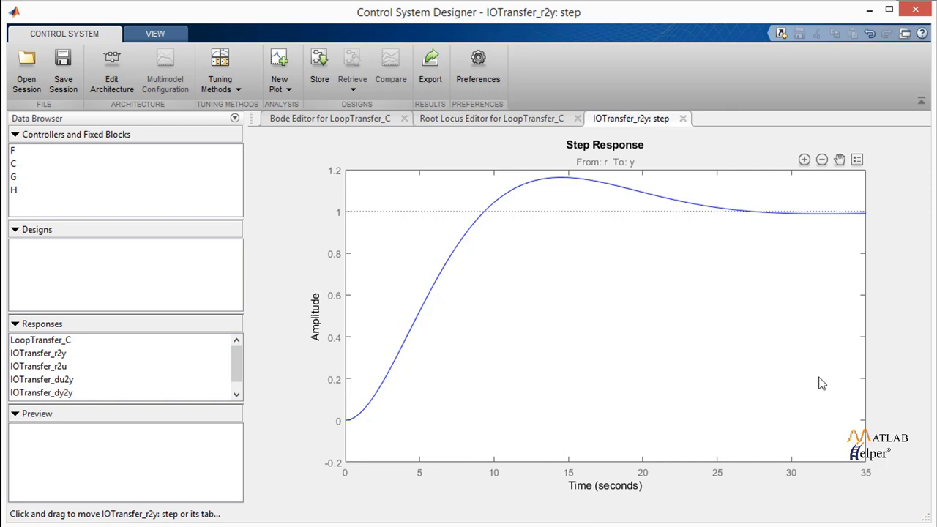
pyautogui.rightClick(624, 313)
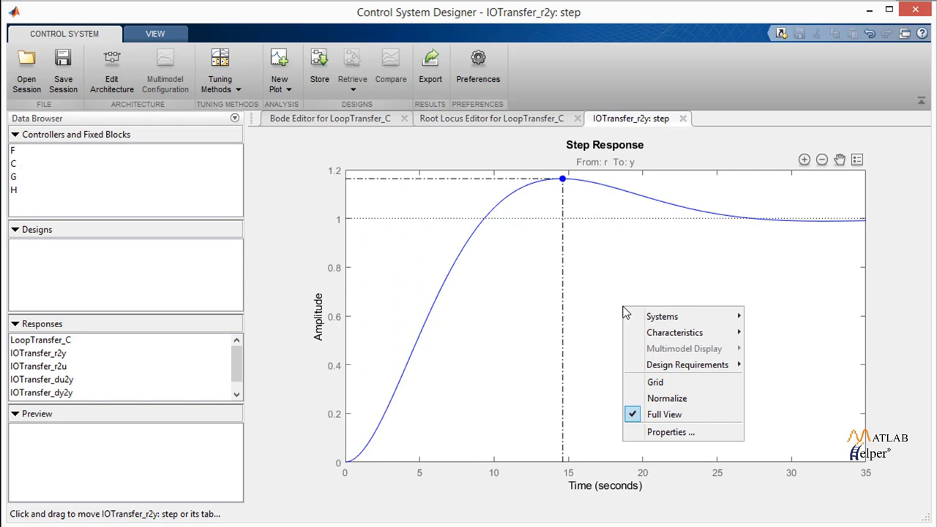
pyautogui.moveTo(716, 335)
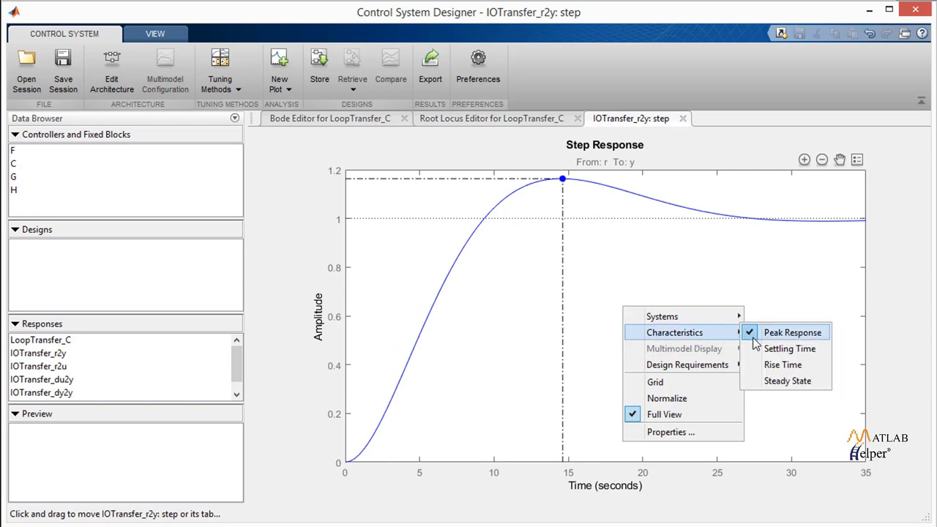
pyautogui.click(779, 352)
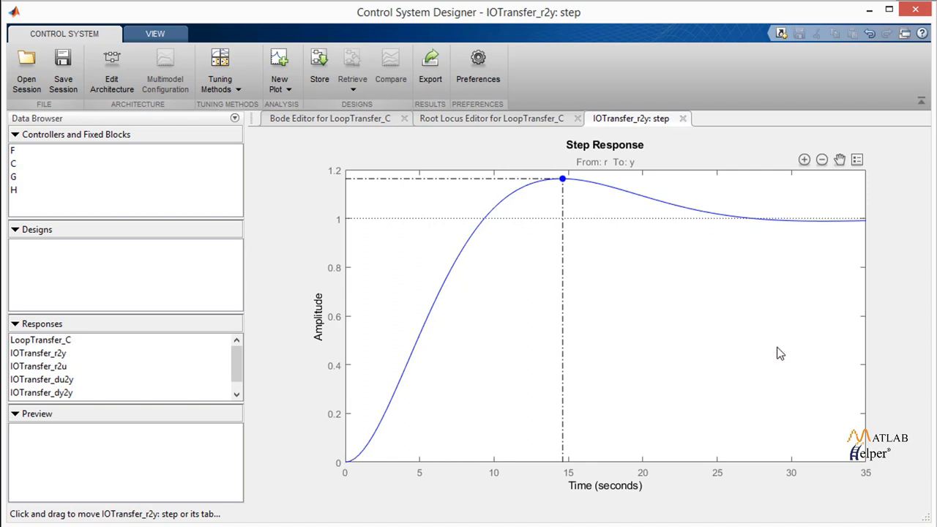
# Step: Add the rise time and steady state characteristics to the IOTransfer_r2y step plot
pyautogui.rightClick(675, 298)
pyautogui.moveTo(732, 325)
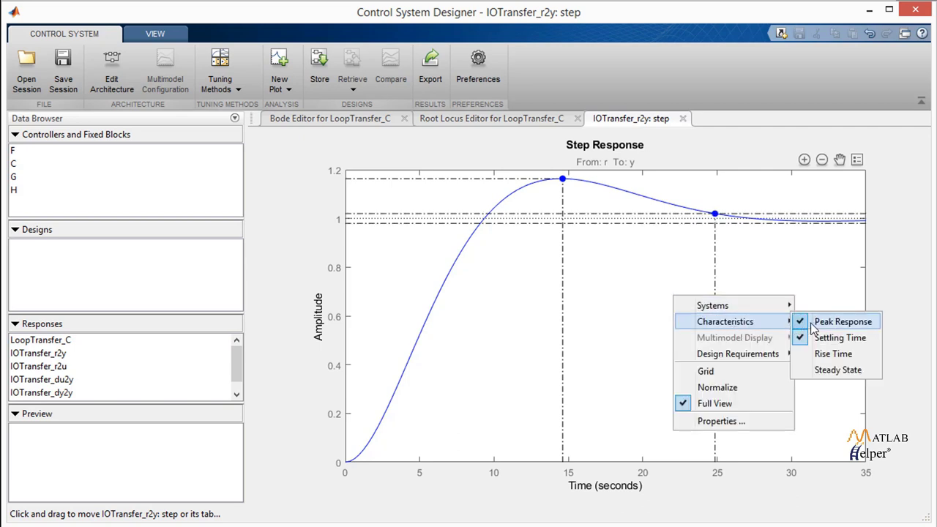
pyautogui.click(832, 354)
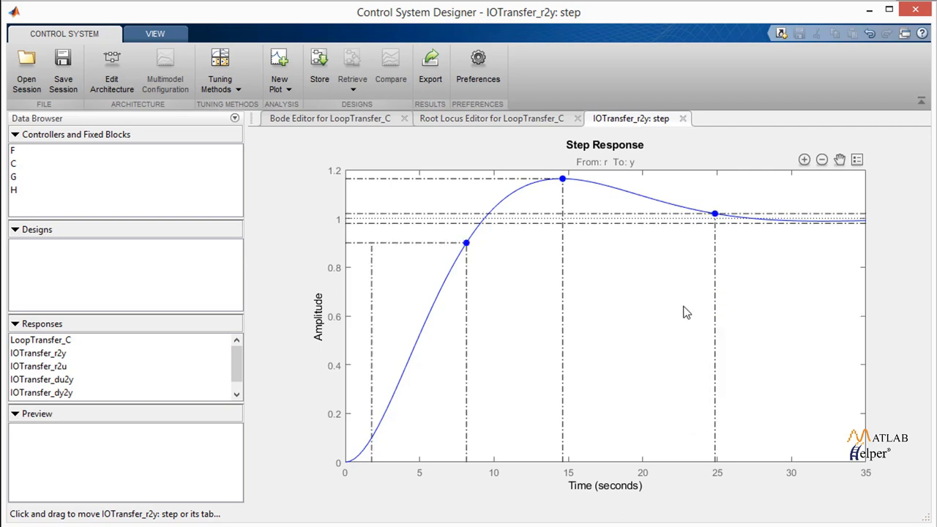
pyautogui.rightClick(684, 307)
pyautogui.moveTo(739, 333)
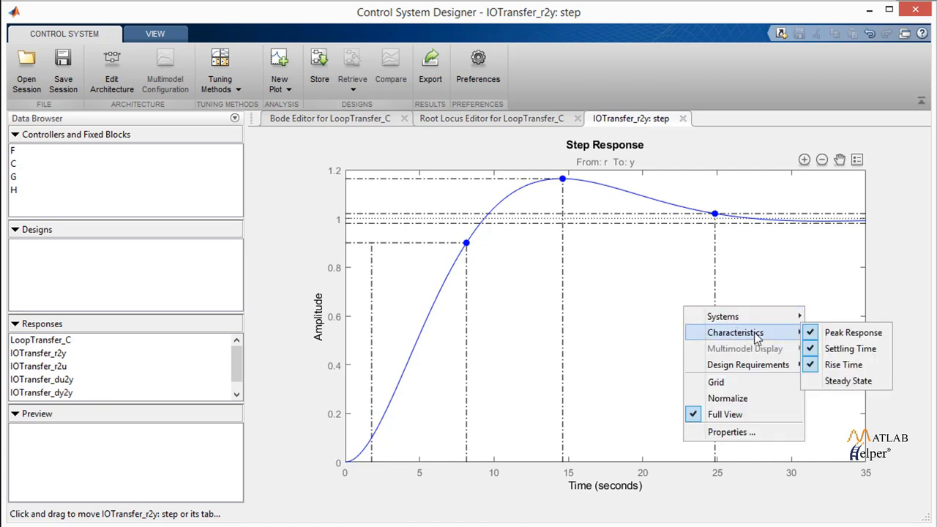
pyautogui.click(861, 390)
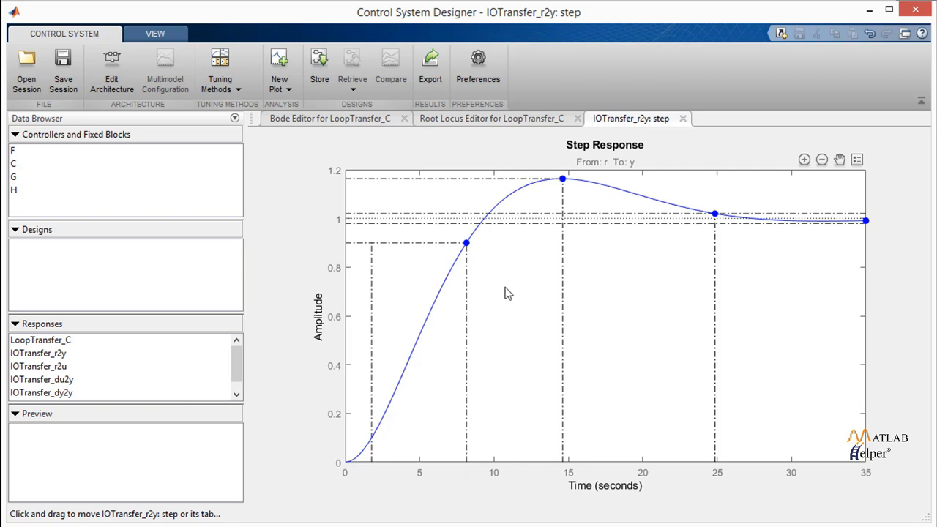
# Step: Display the data tips of the rise time, peak response and steady state markers on the step curve
pyautogui.click(467, 245)
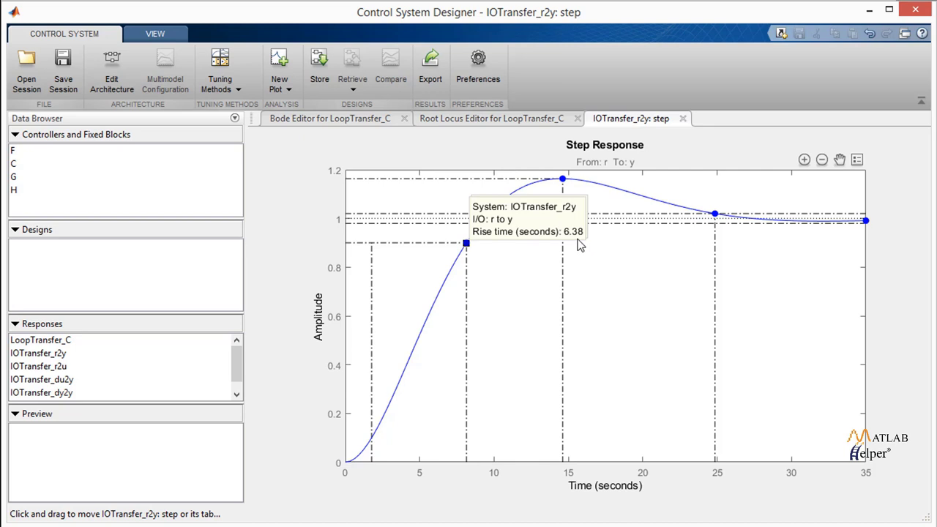
pyautogui.click(563, 180)
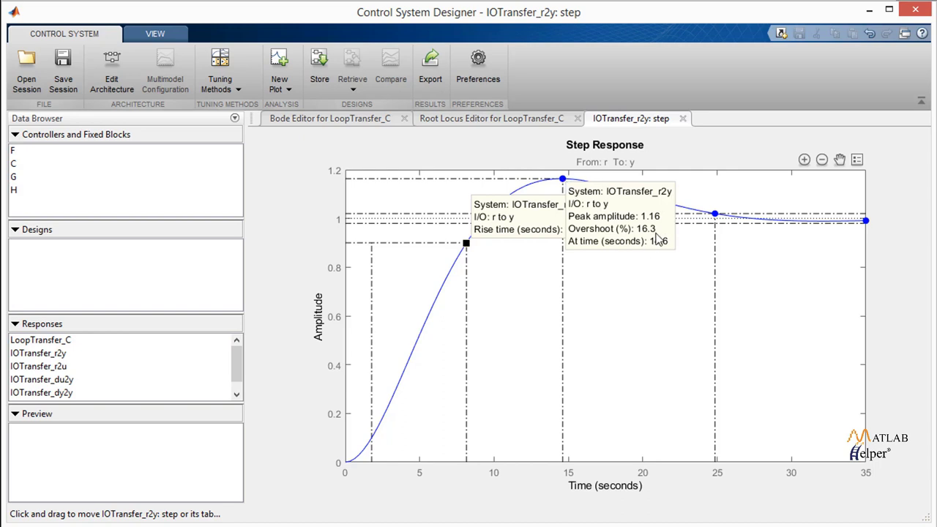
pyautogui.click(867, 222)
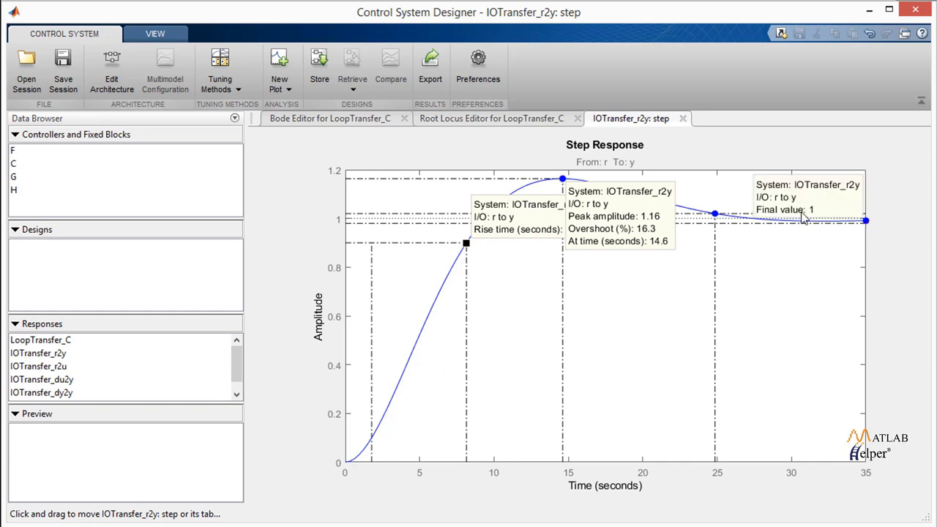